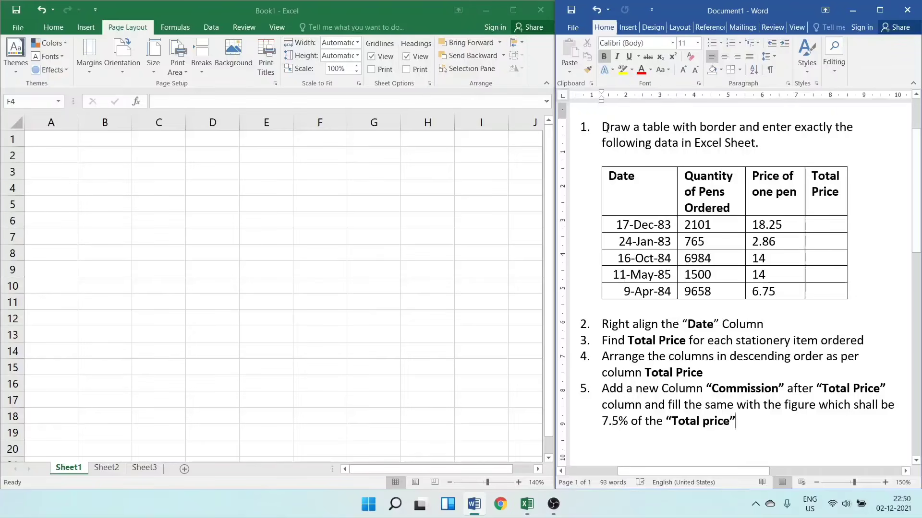
Review the table exercise instructions in the Word document and switch to the blank Excel workbook
{"action": "mouse_move", "coordinate": [603, 128]}
{"action": "left_mouse_down"}
{"action": "mouse_move", "coordinate": [748, 211]}
{"action": "mouse_move", "coordinate": [763, 405]}
{"action": "mouse_move", "coordinate": [744, 422]}
{"action": "left_mouse_up"}
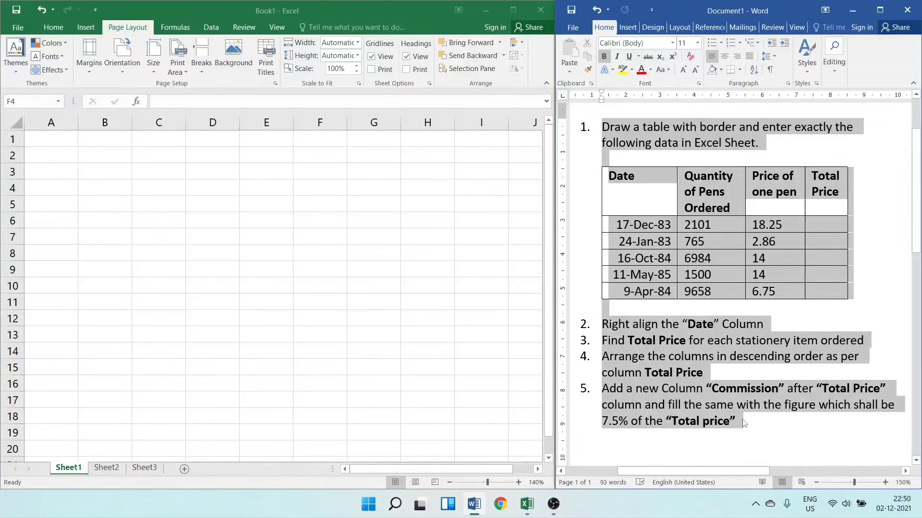
{"action": "left_click", "coordinate": [704, 405]}
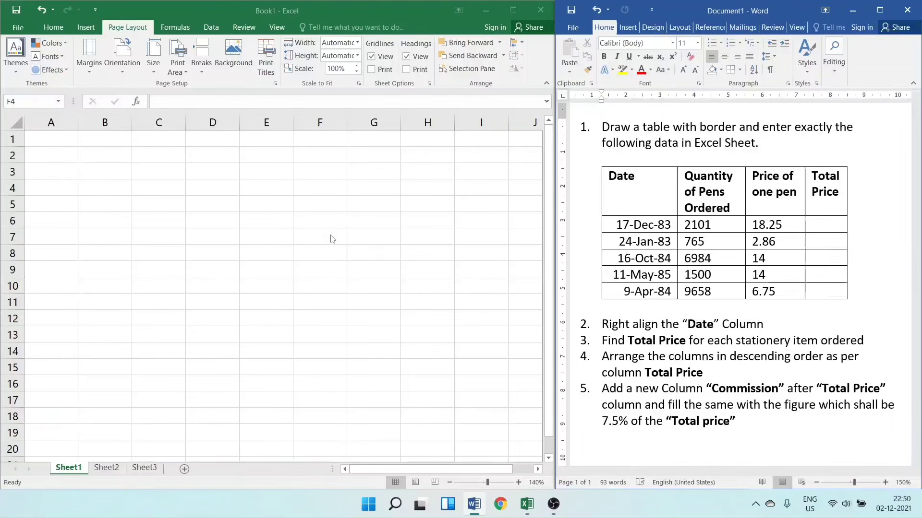
{"action": "key", "text": "alt+Tab"}
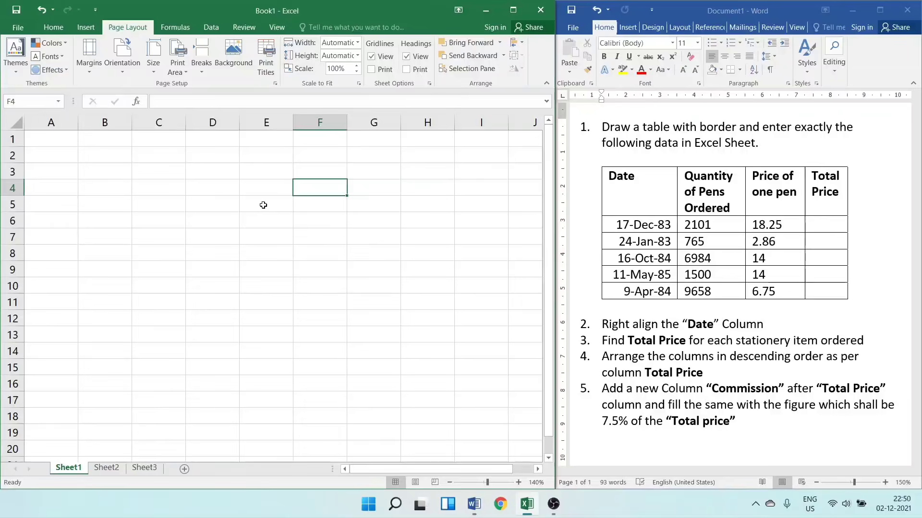
{"action": "left_click", "coordinate": [92, 188]}
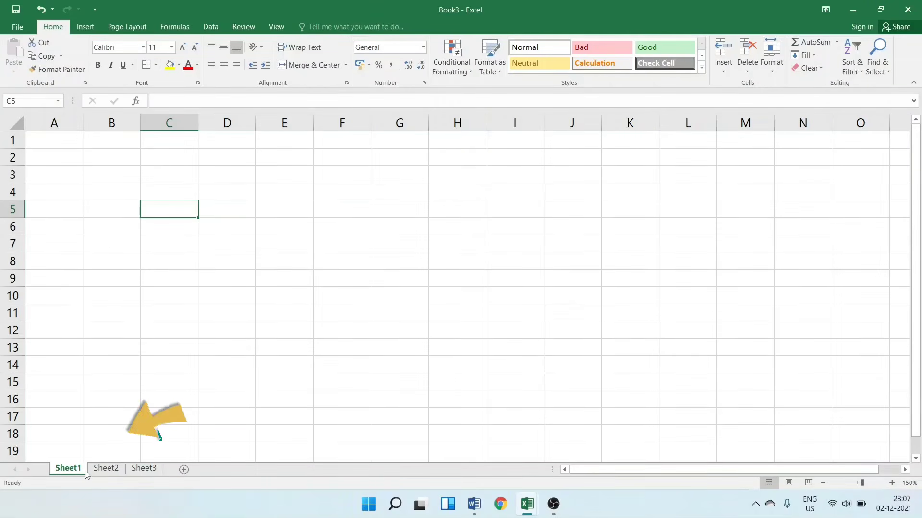
Look through Sheet2 and Sheet3 of the workbook and return to Sheet1
{"action": "left_click", "coordinate": [106, 468]}
{"action": "left_click", "coordinate": [144, 468]}
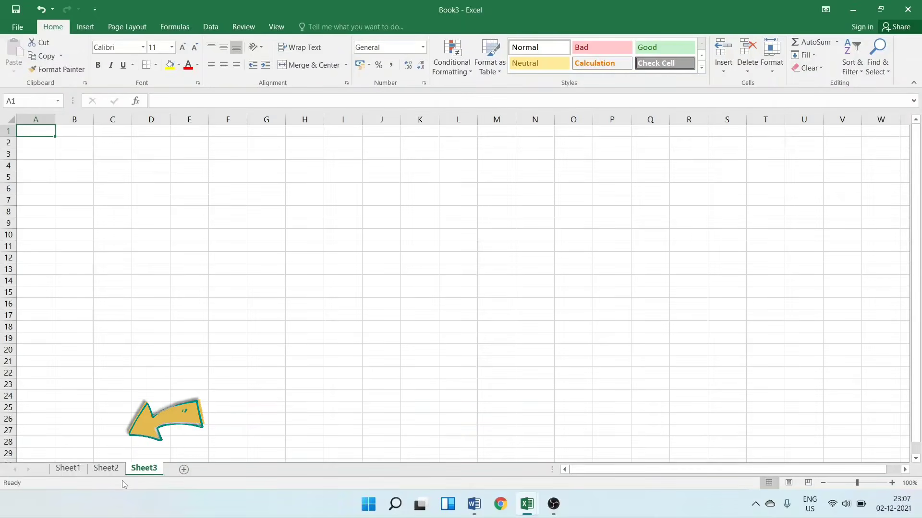
{"action": "left_click", "coordinate": [76, 470]}
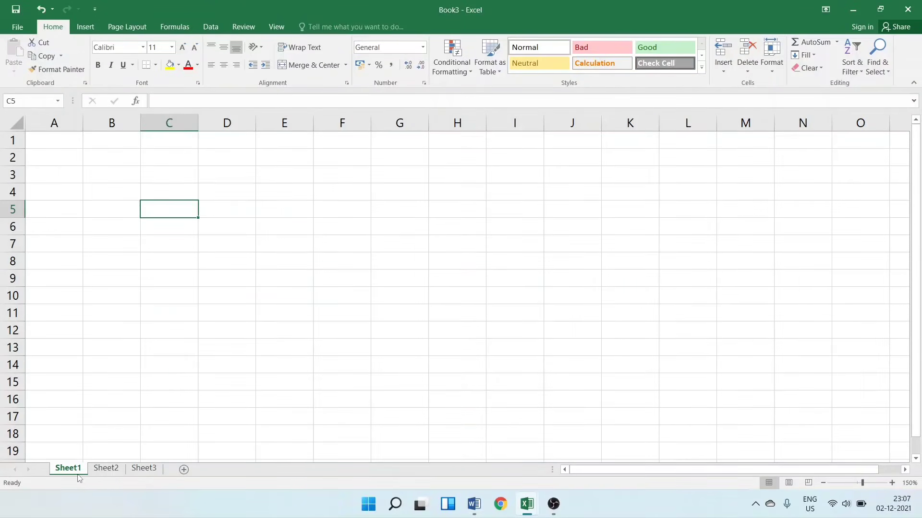
{"action": "left_click", "coordinate": [106, 468]}
{"action": "left_click", "coordinate": [135, 469]}
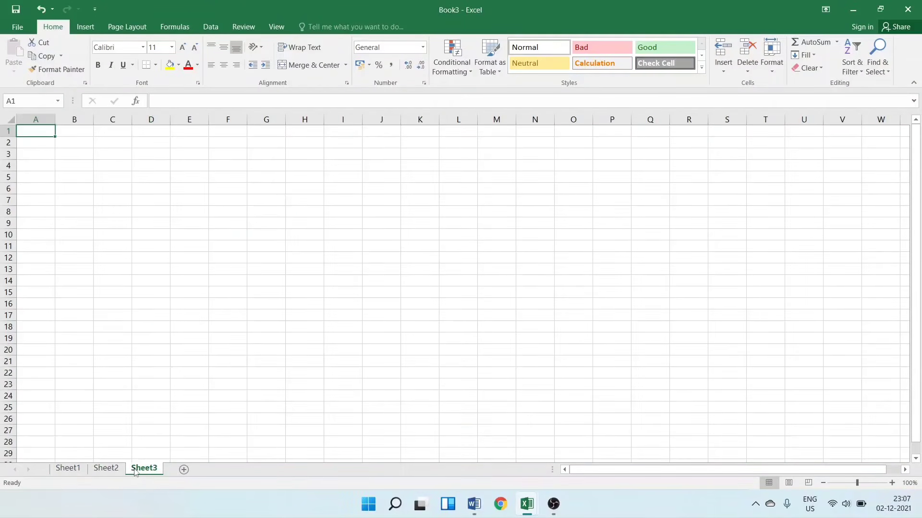
{"action": "left_click", "coordinate": [68, 470]}
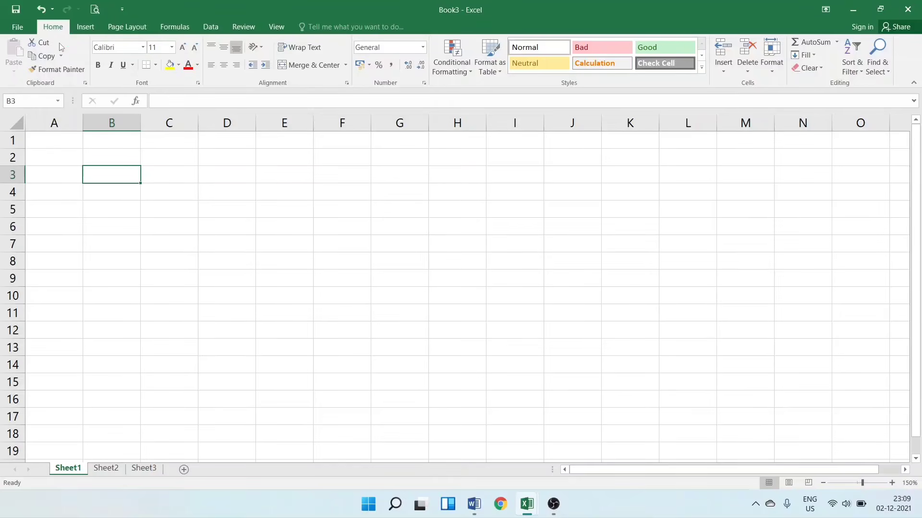
{"action": "left_click", "coordinate": [86, 27]}
{"action": "left_click", "coordinate": [125, 29]}
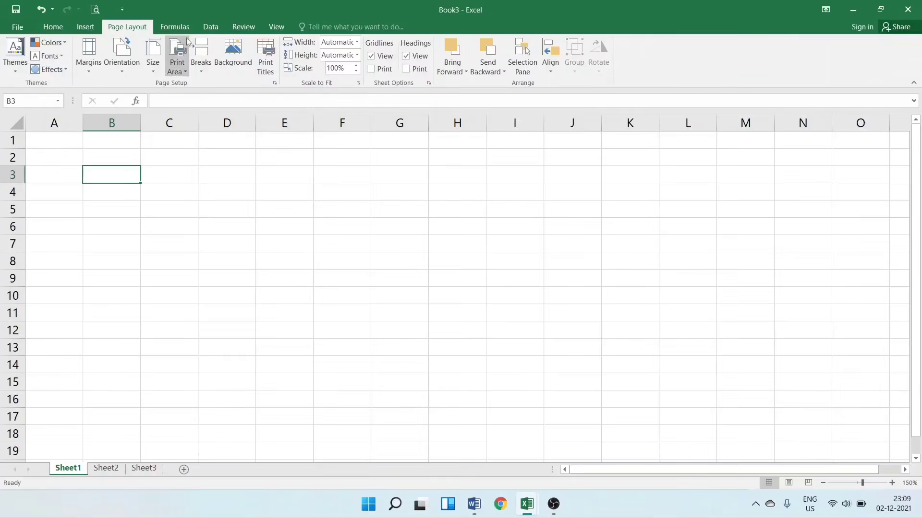
{"action": "left_click", "coordinate": [61, 30]}
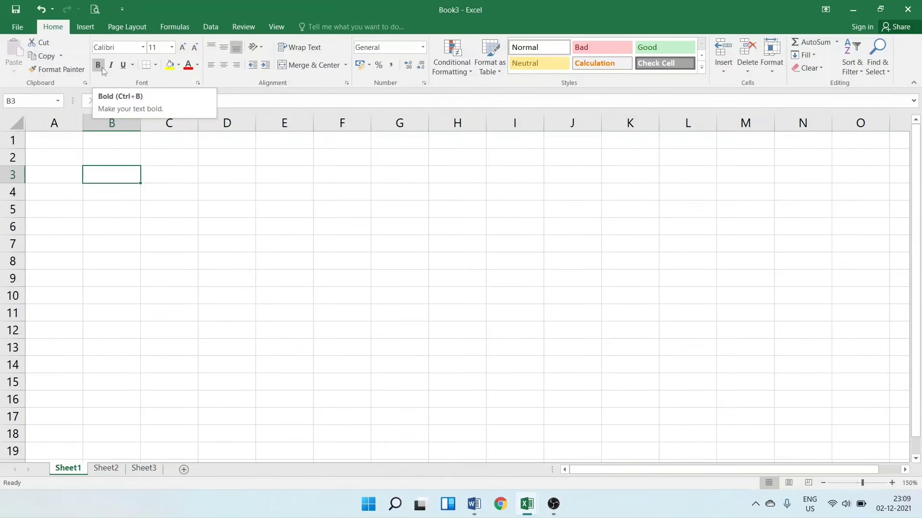
{"action": "key", "text": "Right"}
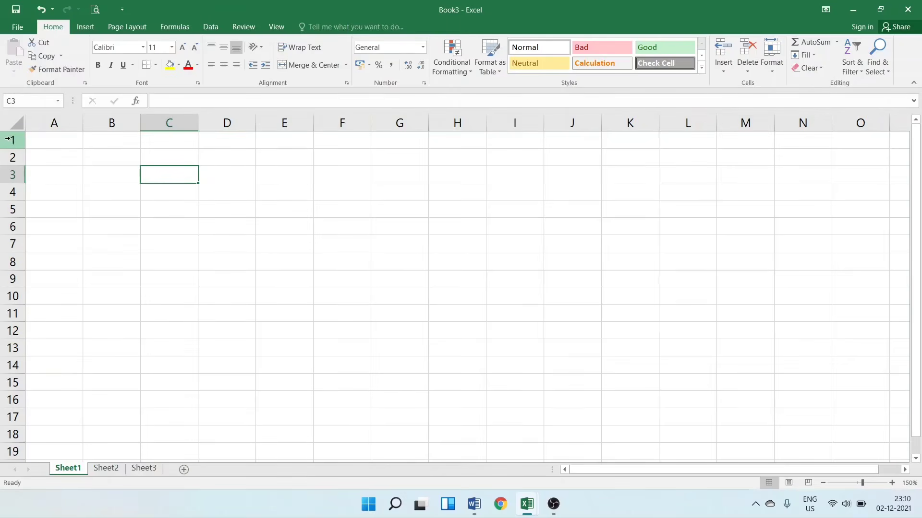
Highlight rows 1 to 5 one at a time, and go back up to row 1 to examine the rows
{"action": "left_click", "coordinate": [6, 140]}
{"action": "left_click", "coordinate": [9, 156]}
{"action": "left_click", "coordinate": [8, 175]}
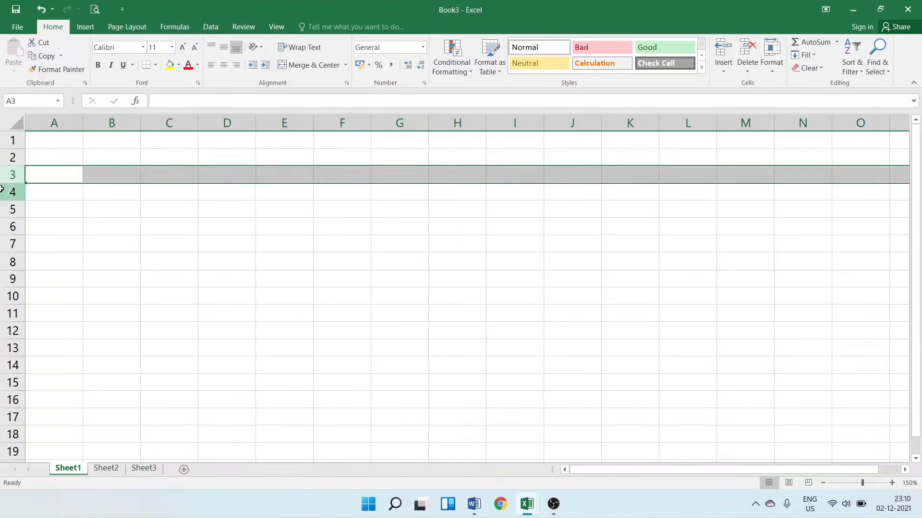
{"action": "left_click", "coordinate": [5, 192]}
{"action": "left_click", "coordinate": [5, 209]}
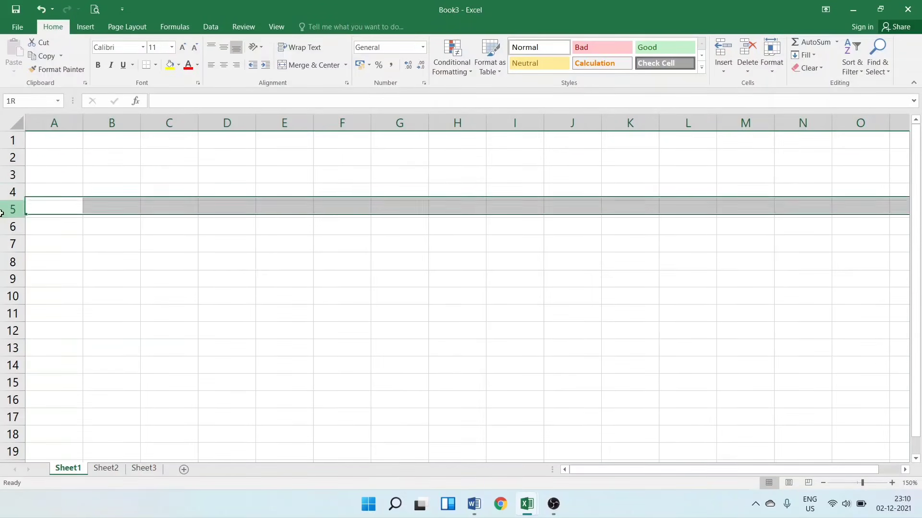
{"action": "left_click", "coordinate": [26, 190]}
{"action": "left_click", "coordinate": [3, 175]}
{"action": "left_click", "coordinate": [4, 157]}
{"action": "left_click", "coordinate": [3, 140]}
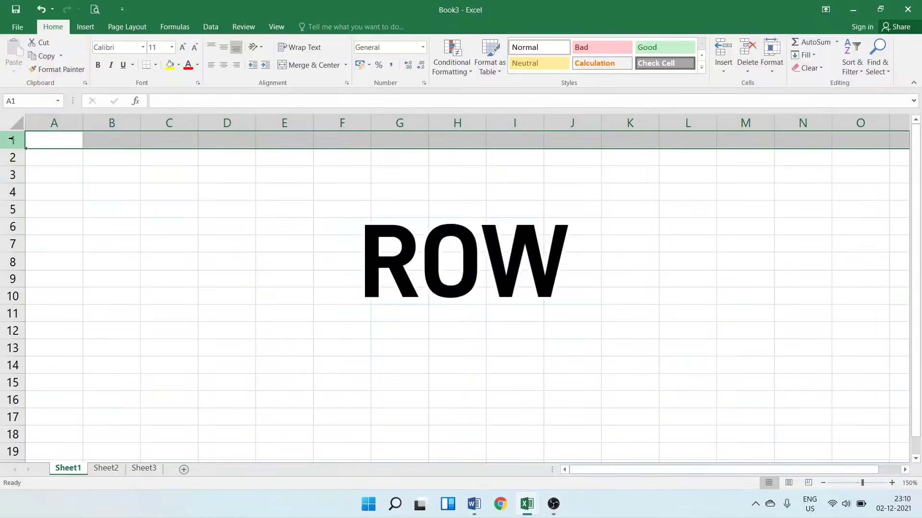
Highlight the columns up to E one at a time and select cell B4 to examine its cell address
{"action": "left_click", "coordinate": [47, 120]}
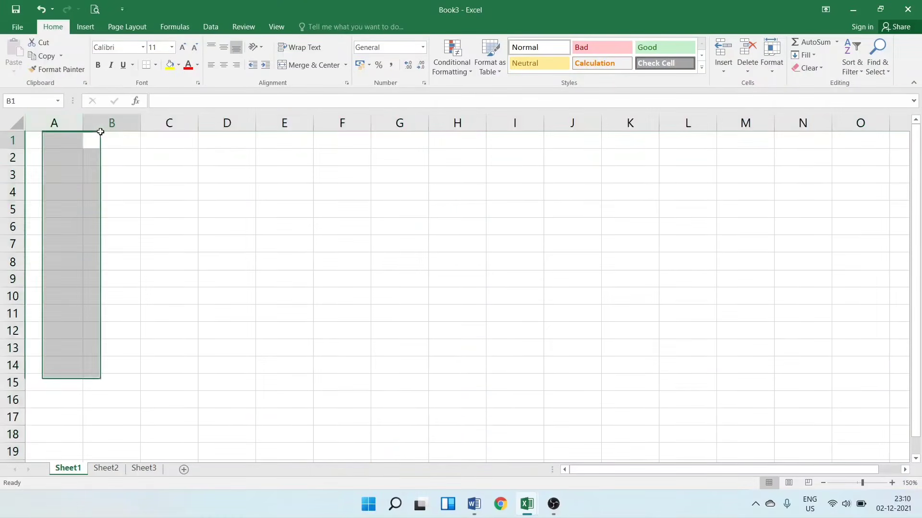
{"action": "left_click", "coordinate": [112, 140]}
{"action": "left_click", "coordinate": [169, 123]}
{"action": "left_click", "coordinate": [228, 119]}
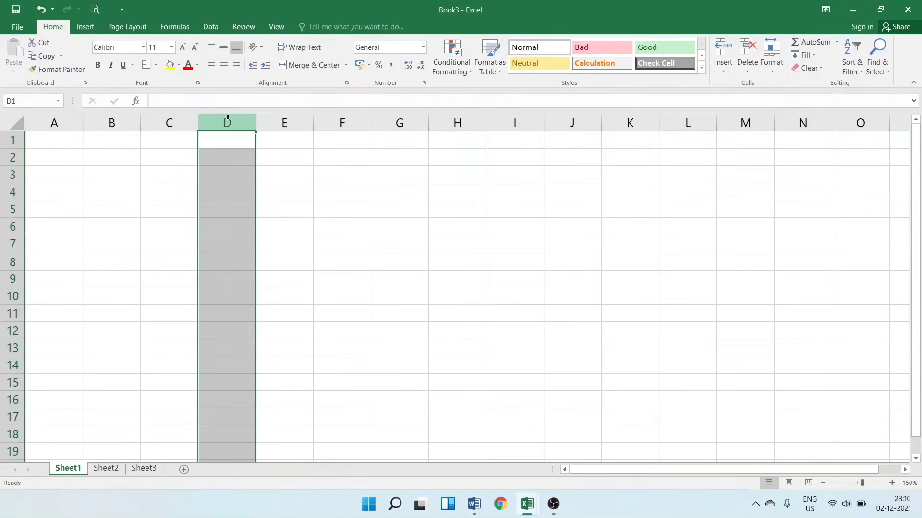
{"action": "left_click", "coordinate": [274, 118]}
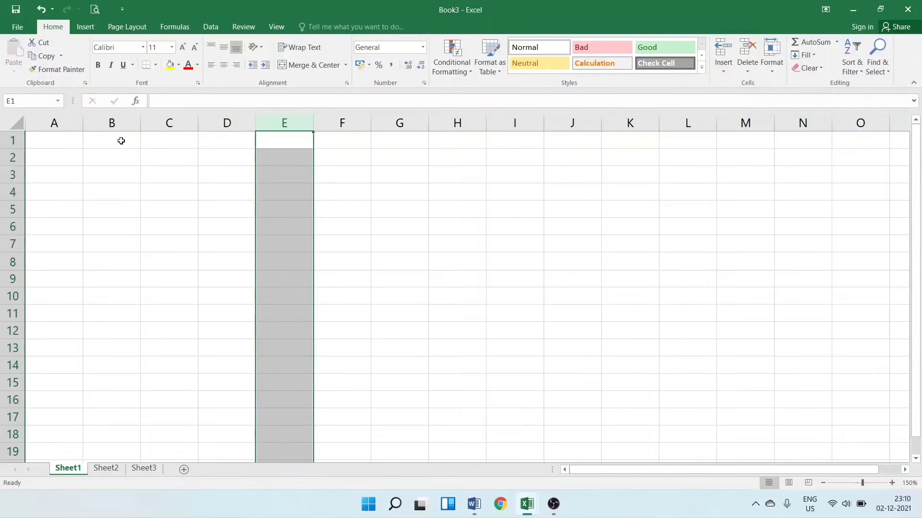
{"action": "left_click", "coordinate": [117, 189]}
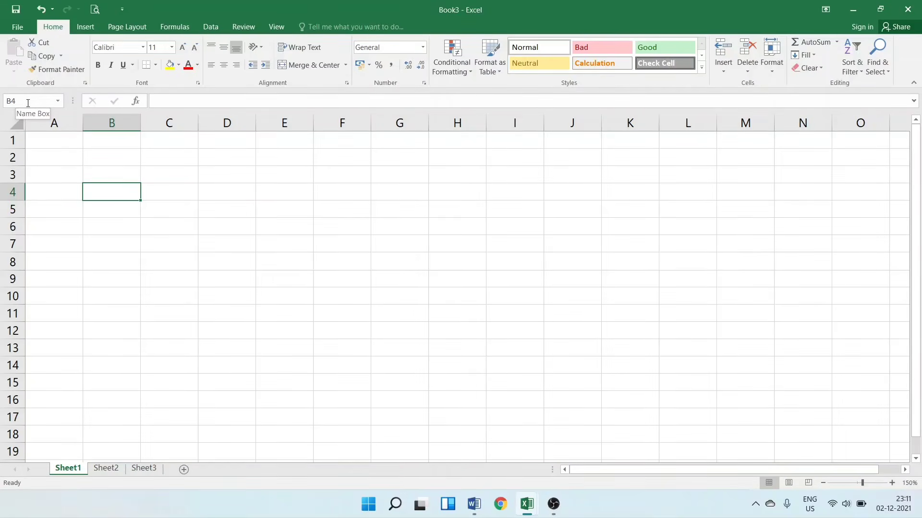
{"action": "left_click", "coordinate": [34, 141]}
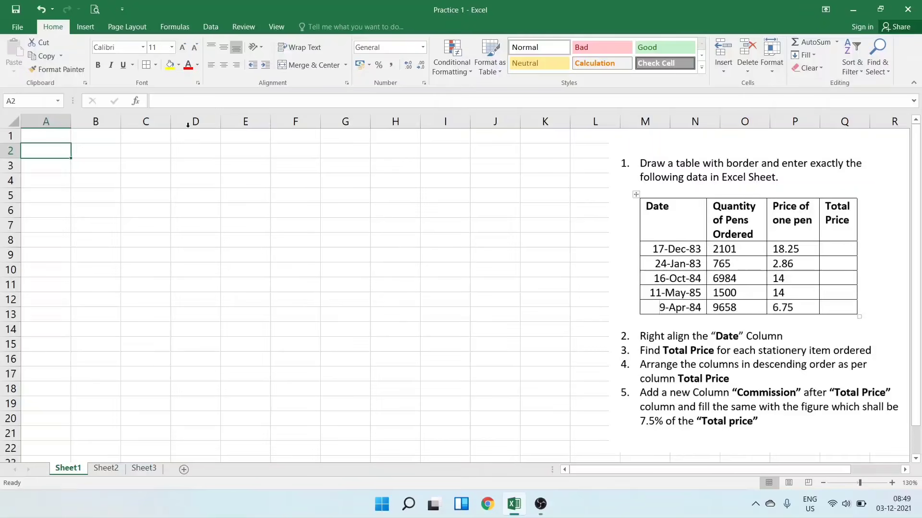
Apply borders around and between all cells in the range A1:D6
{"action": "left_click_drag", "start_coordinate": [48, 137], "coordinate": [186, 211]}
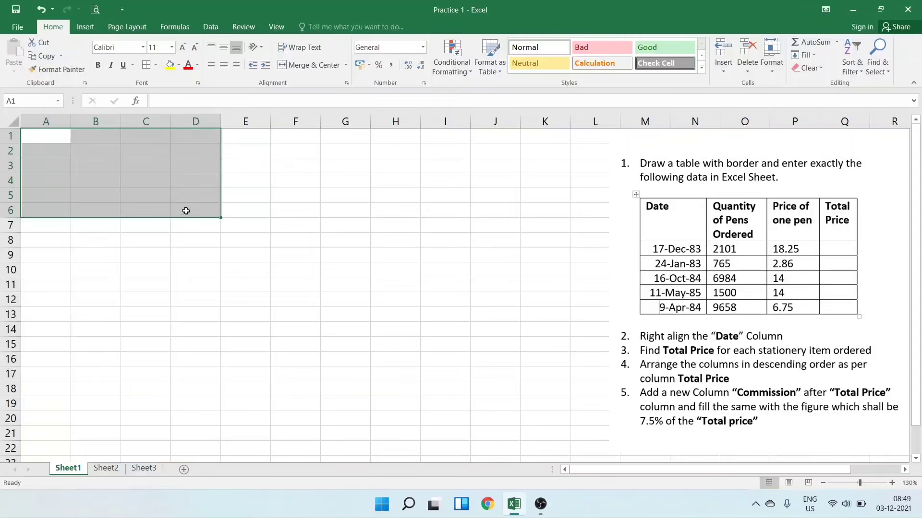
{"action": "left_click", "coordinate": [154, 65]}
{"action": "left_click", "coordinate": [182, 150]}
{"action": "left_click", "coordinate": [175, 163]}
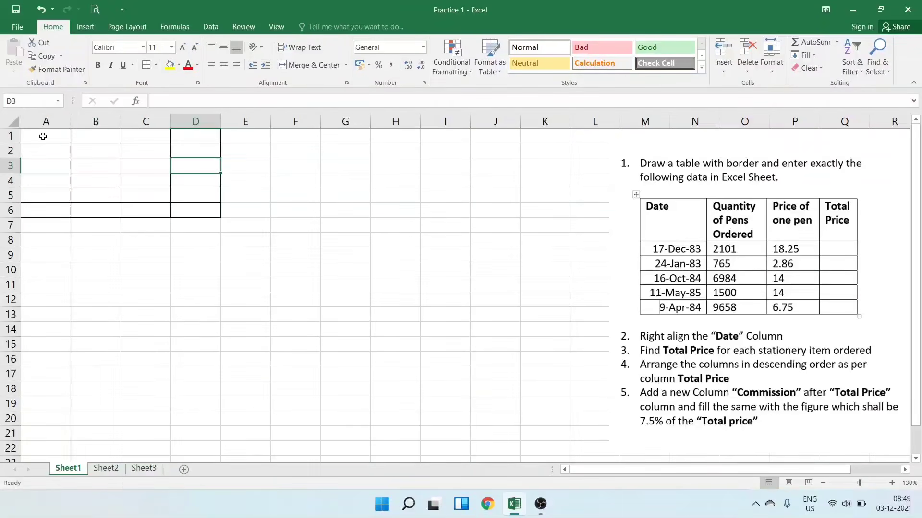
Turn on text wrapping for the bordered table range A1:D6
{"action": "left_click_drag", "start_coordinate": [41, 136], "coordinate": [188, 206]}
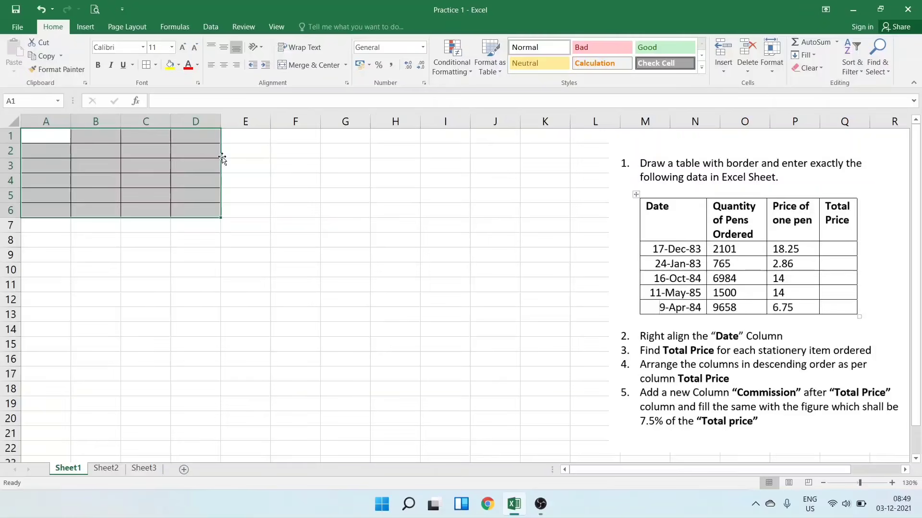
{"action": "left_click", "coordinate": [298, 53]}
{"action": "left_click", "coordinate": [87, 150]}
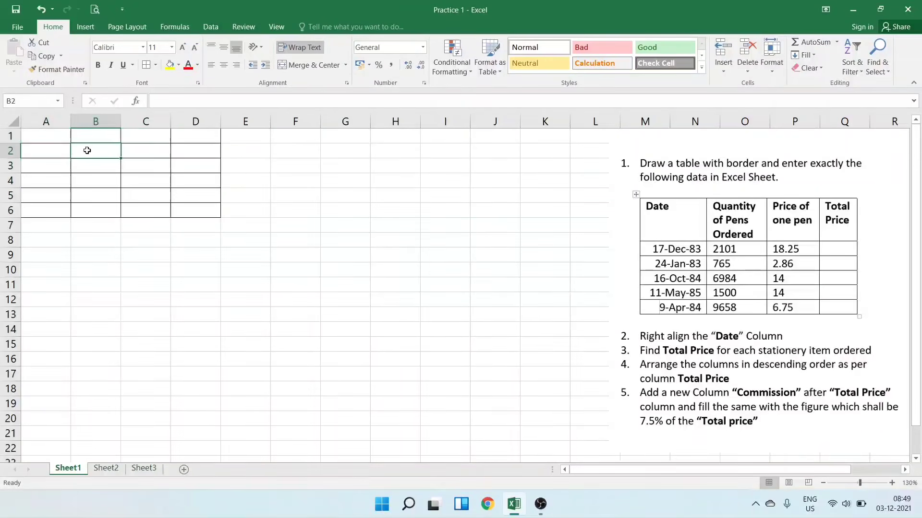
Enter the column headers "Date" in A1 and "Quantity of Pens Ordered" in B1
{"action": "left_click", "coordinate": [53, 134]}
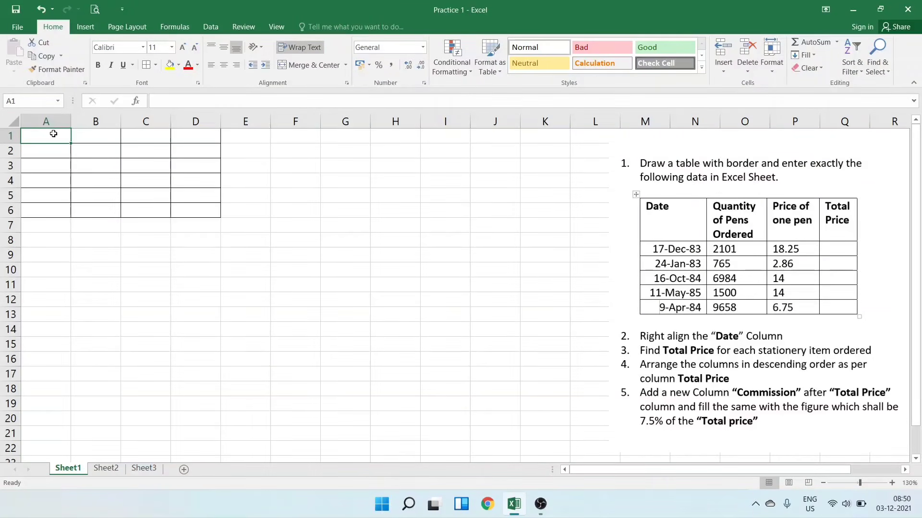
{"action": "type", "text": "Date"}
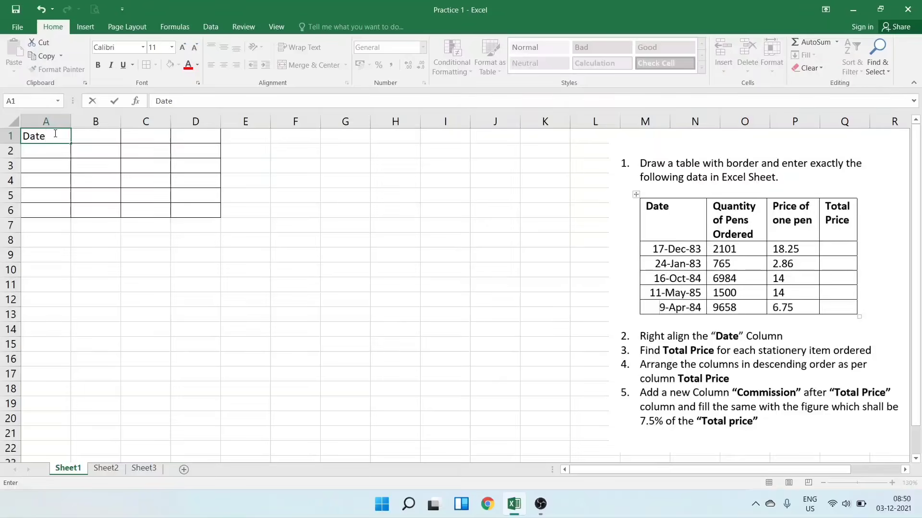
{"action": "key", "text": "Tab"}
{"action": "type", "text": "Quan"}
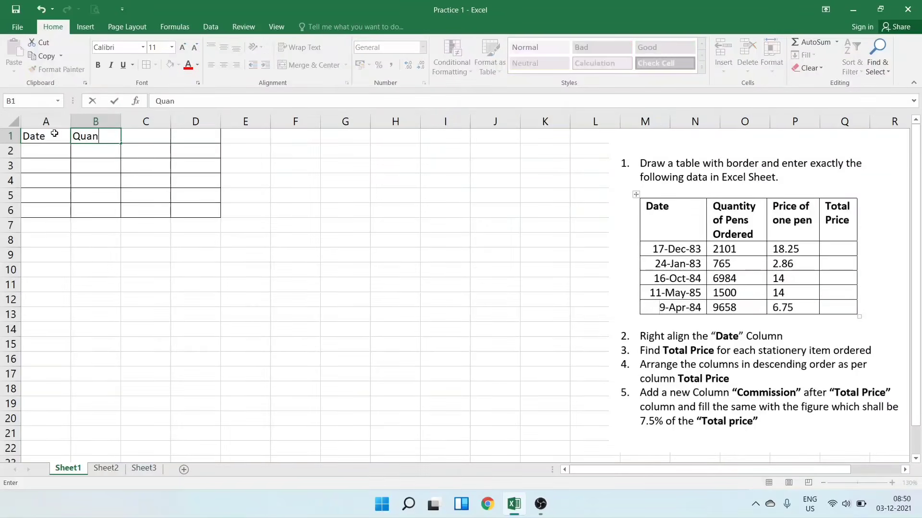
{"action": "type", "text": "tity of Pens"}
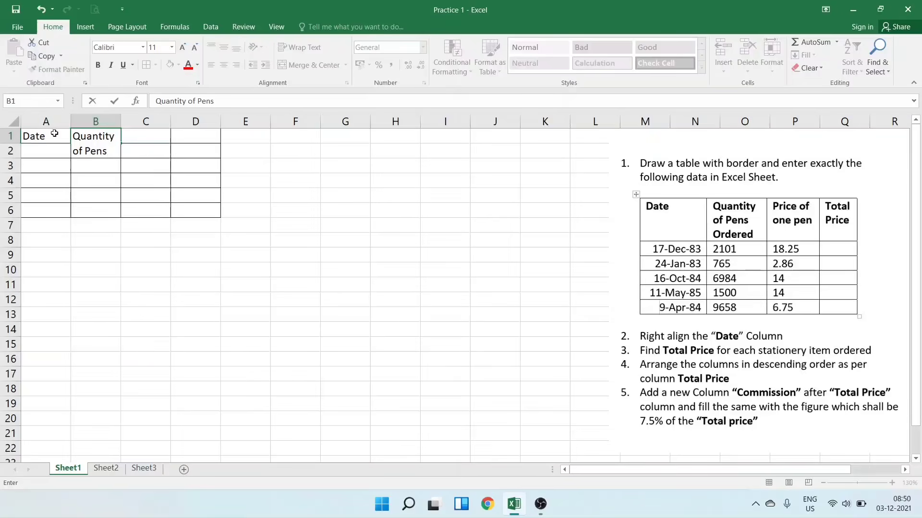
{"action": "type", "text": " Ordered"}
{"action": "key", "text": "Tab"}
Enter the column headers "Price of one pen" in C1 and "Total Price" in D1
{"action": "key", "text": "Tab"}
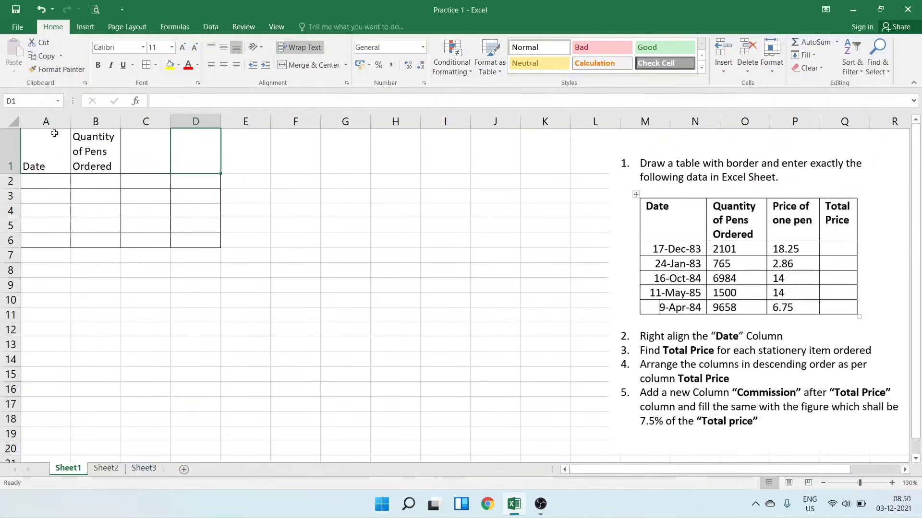
{"action": "key", "text": "shift+Tab"}
{"action": "type", "text": "Price"}
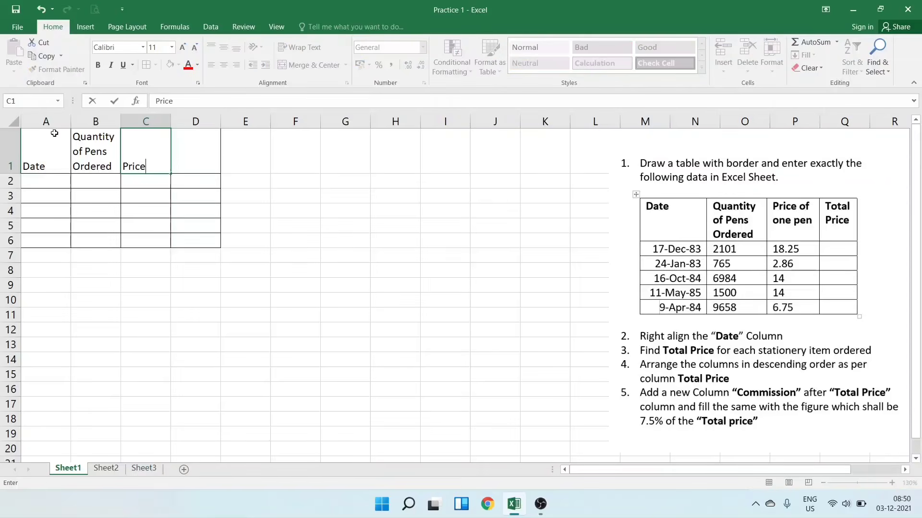
{"action": "type", "text": " of one pen"}
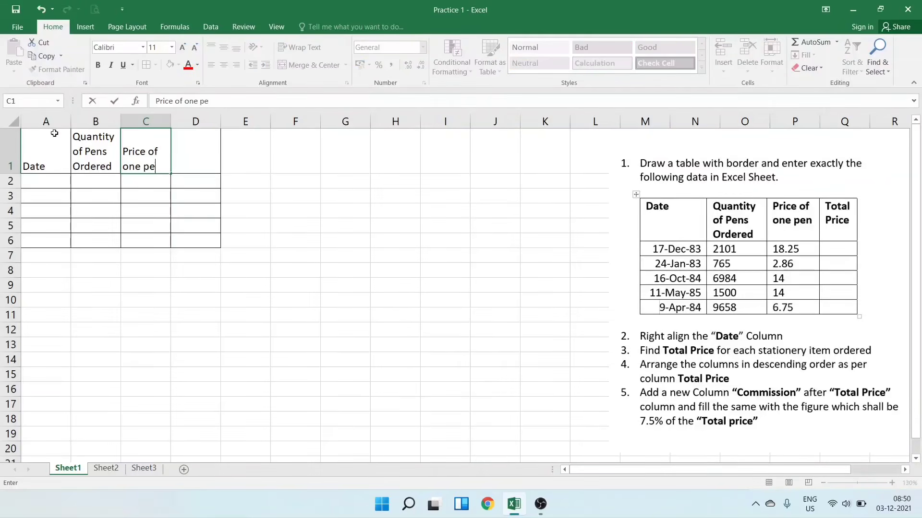
{"action": "key", "text": "Tab"}
{"action": "type", "text": "Total Price"}
{"action": "key", "text": "Return"}
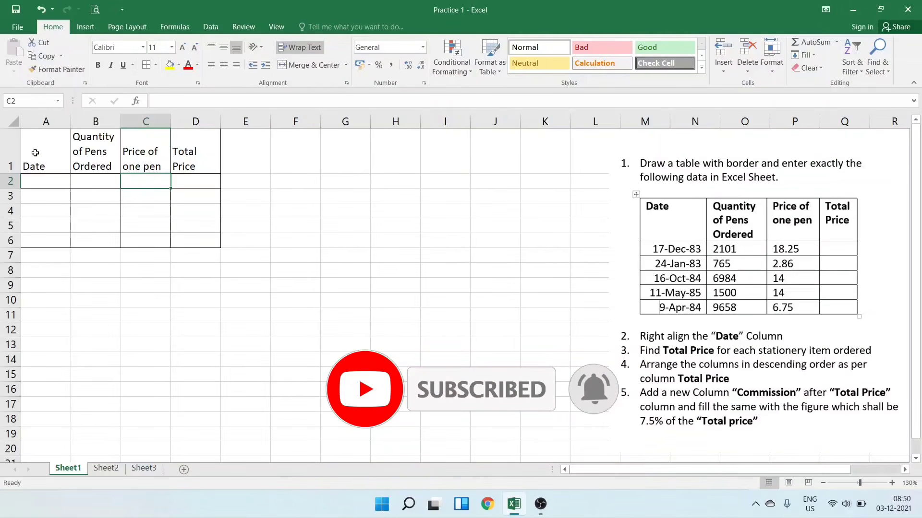
Align the header cells A1:D1 to the top and make their text bold
{"action": "left_click", "coordinate": [44, 167]}
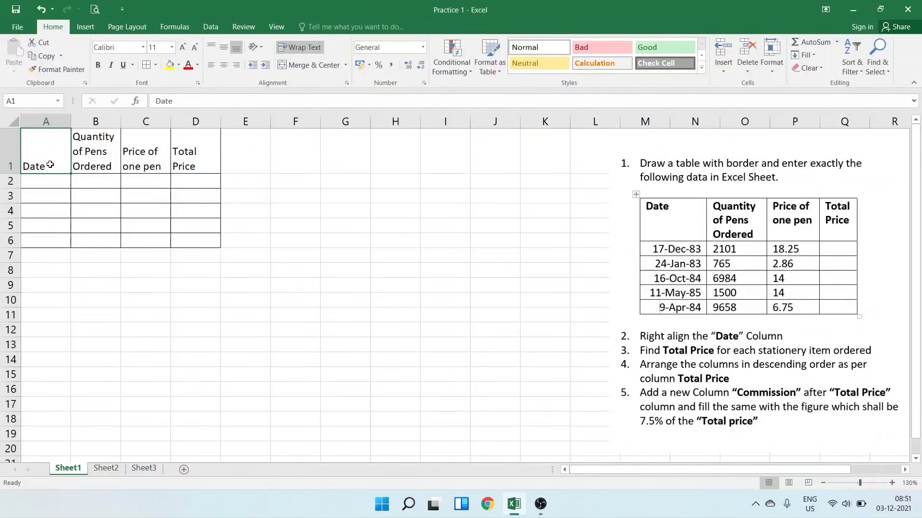
{"action": "left_click_drag", "start_coordinate": [50, 166], "coordinate": [192, 168]}
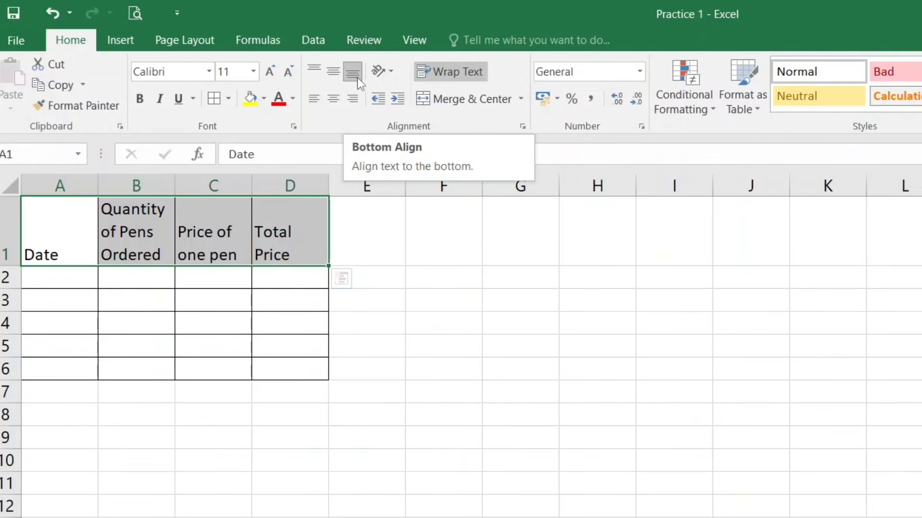
{"action": "left_click", "coordinate": [314, 70]}
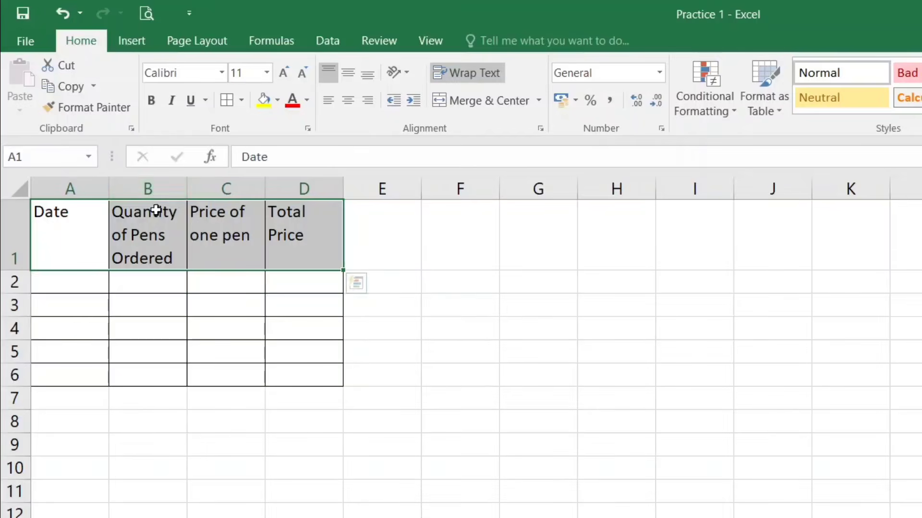
{"action": "left_click", "coordinate": [160, 102]}
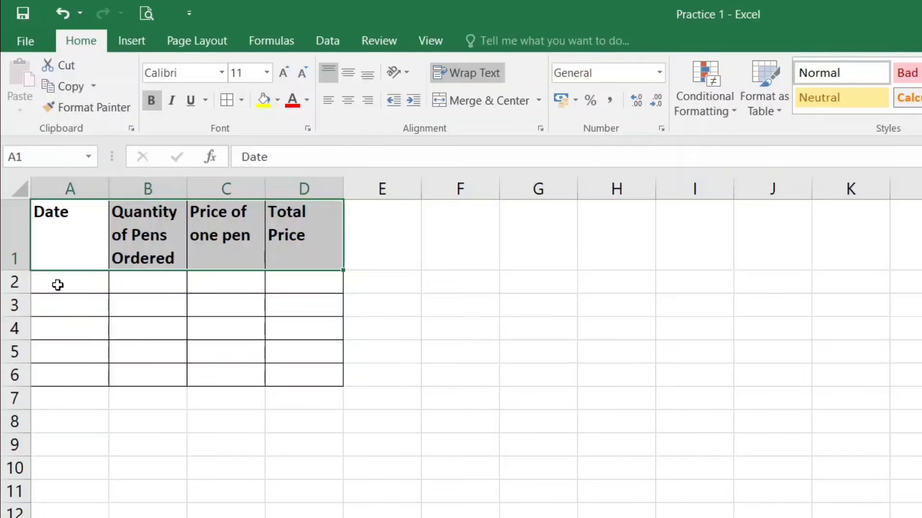
Enter the dates 17-Dec-83, 24-Jan-83, 16-Oct-84, 11-May-85 and 09-Apr-84 in A2:A6
{"action": "left_click", "coordinate": [58, 284]}
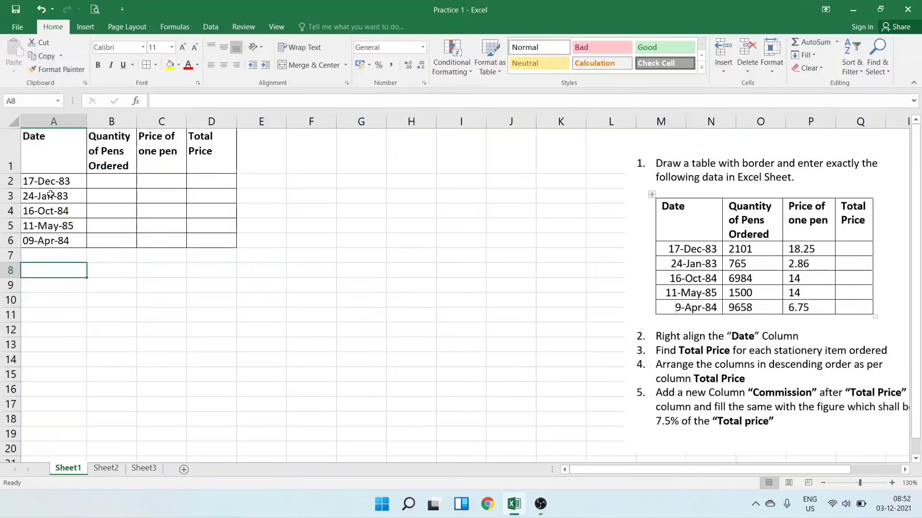
{"action": "left_click_drag", "start_coordinate": [50, 183], "coordinate": [70, 243]}
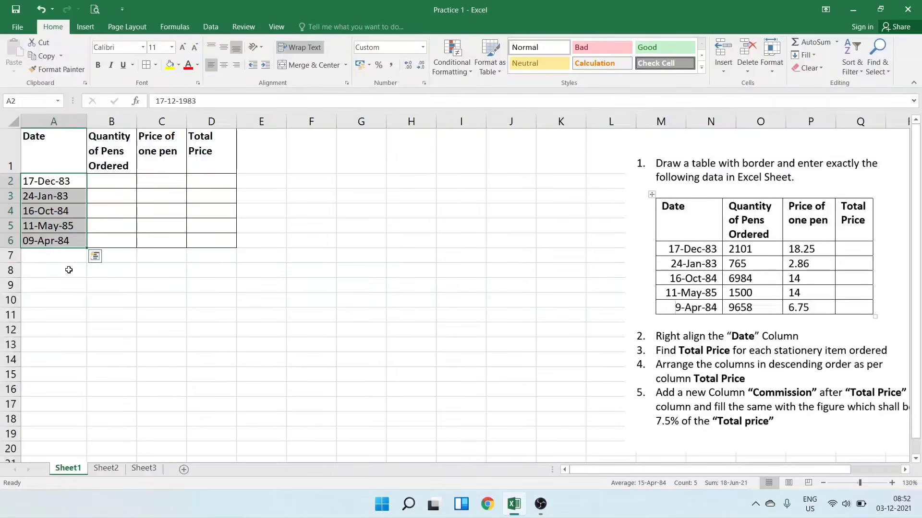
{"action": "left_click", "coordinate": [50, 183]}
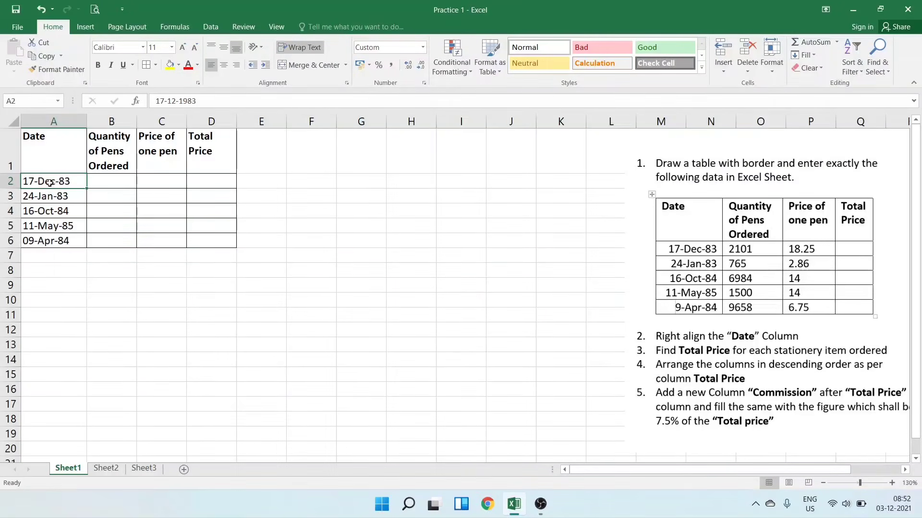
{"action": "left_click", "coordinate": [63, 275]}
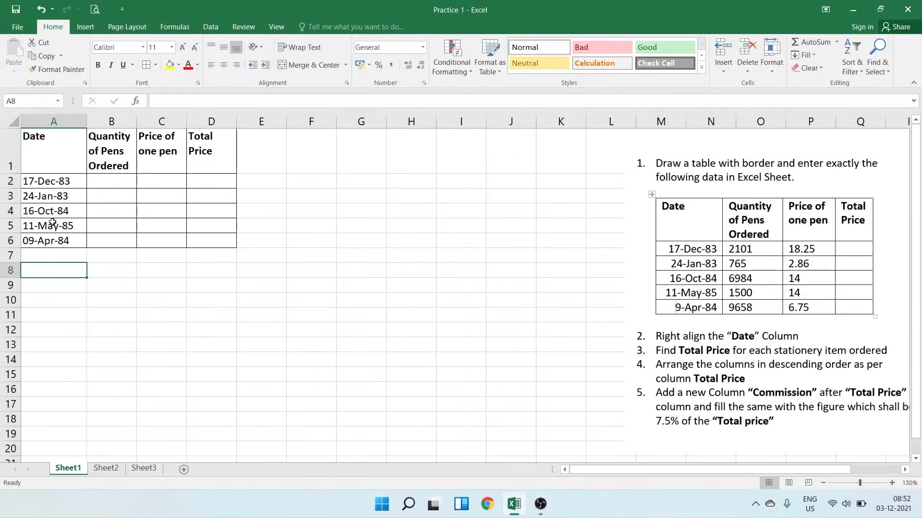
{"action": "left_click", "coordinate": [48, 185]}
{"action": "left_click", "coordinate": [48, 196]}
{"action": "left_click", "coordinate": [48, 211]}
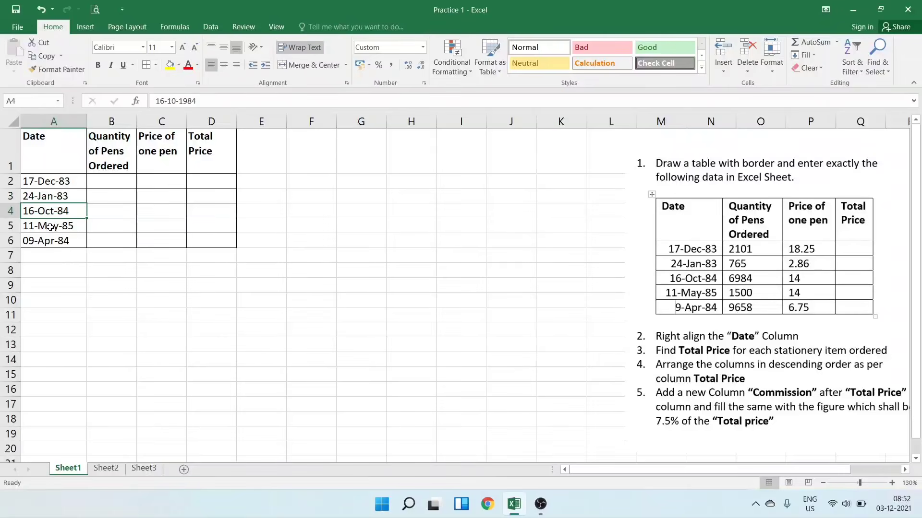
{"action": "left_click", "coordinate": [43, 187]}
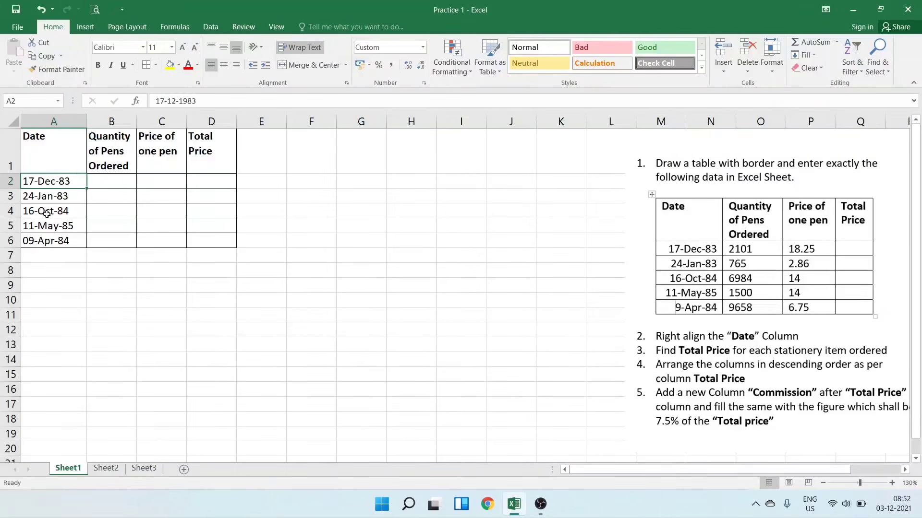
{"action": "left_click", "coordinate": [50, 245]}
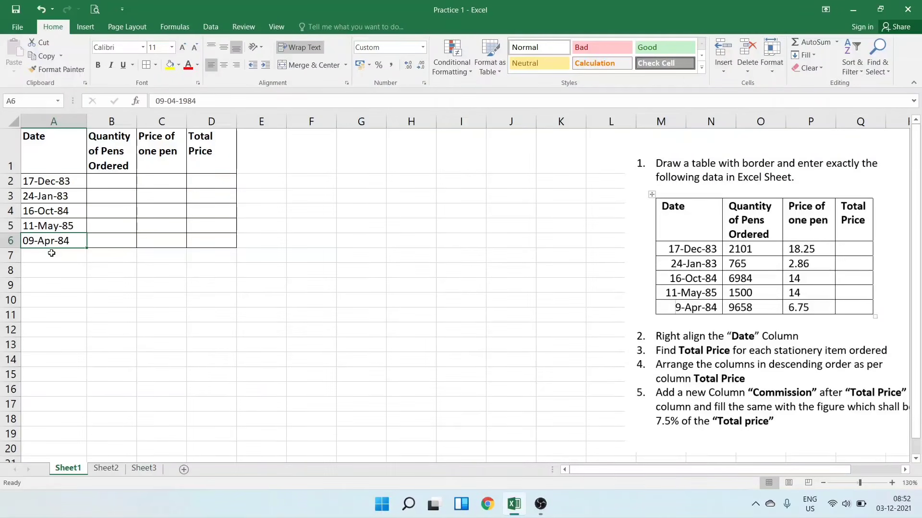
Fill in the quantities 2101, 765, 6984, 1500, 9658 in B2:B6 and the prices 18.25, 2.86, 14, 14, 6.75 in C2:C6
{"action": "left_click", "coordinate": [132, 180]}
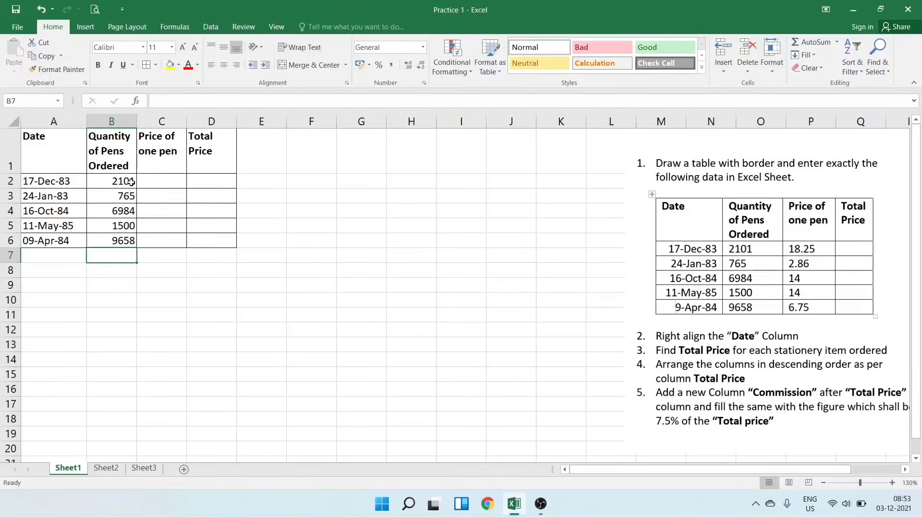
{"action": "left_click", "coordinate": [169, 176]}
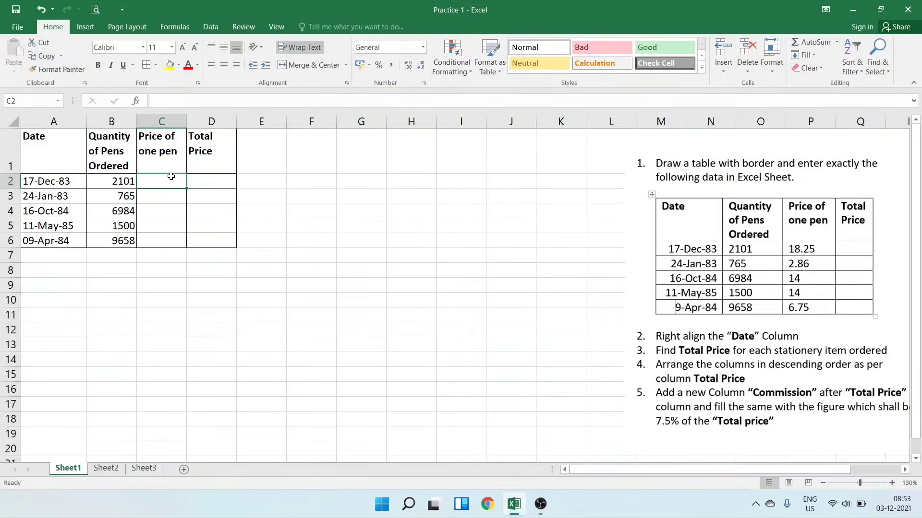
{"action": "type", "text": "18.25"}
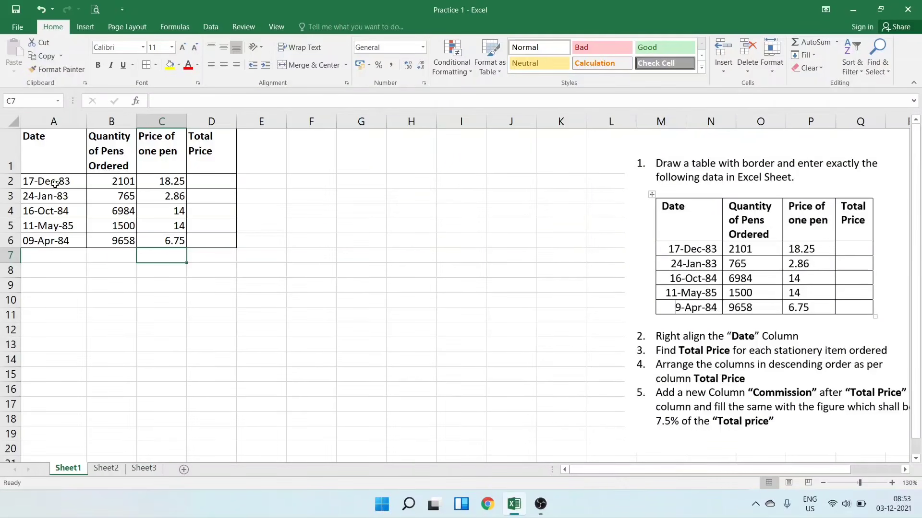
{"action": "left_click_drag", "start_coordinate": [55, 184], "coordinate": [175, 240]}
{"action": "left_click", "coordinate": [162, 255]}
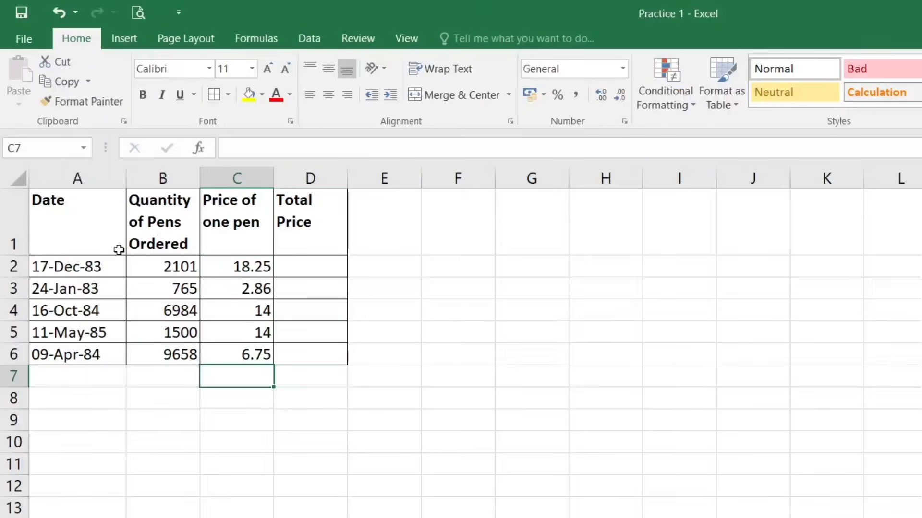
Right-align the Date column, header included, in cells A1:A6
{"action": "left_click", "coordinate": [51, 163]}
{"action": "left_click_drag", "start_coordinate": [81, 282], "coordinate": [97, 348]}
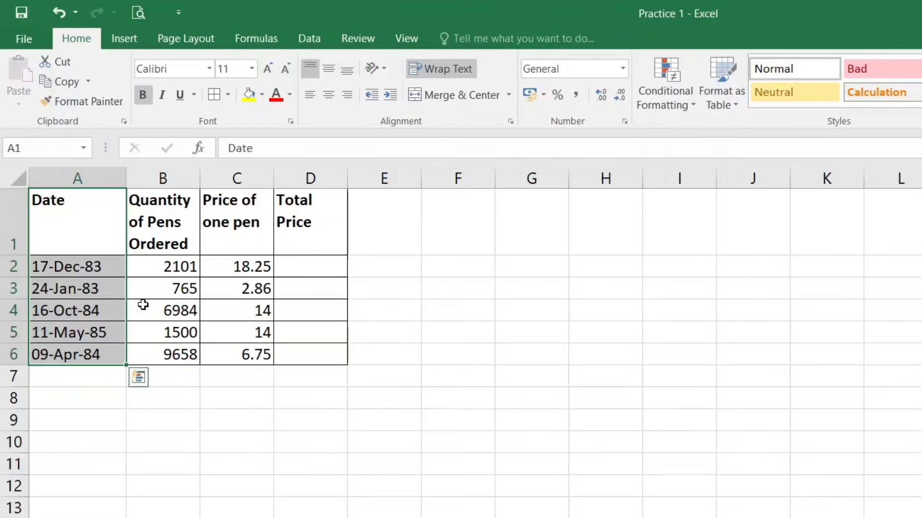
{"action": "left_click", "coordinate": [353, 99]}
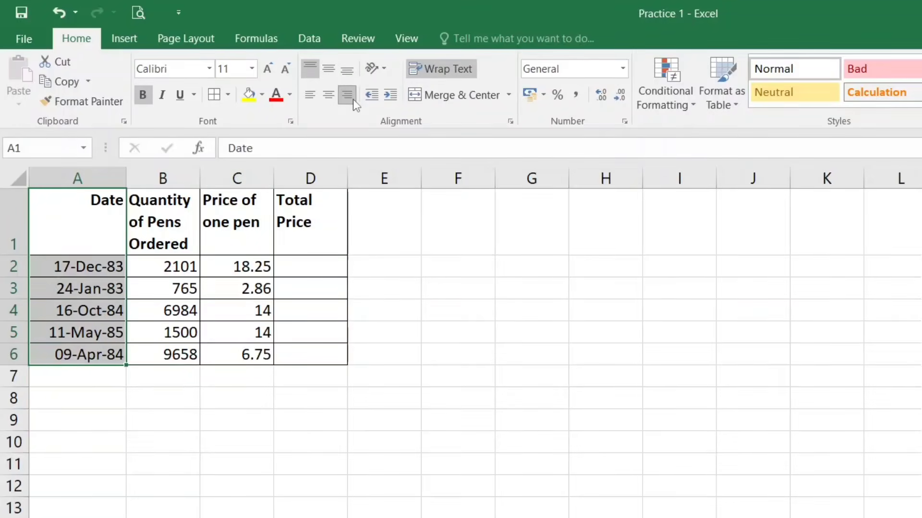
{"action": "left_click", "coordinate": [162, 376]}
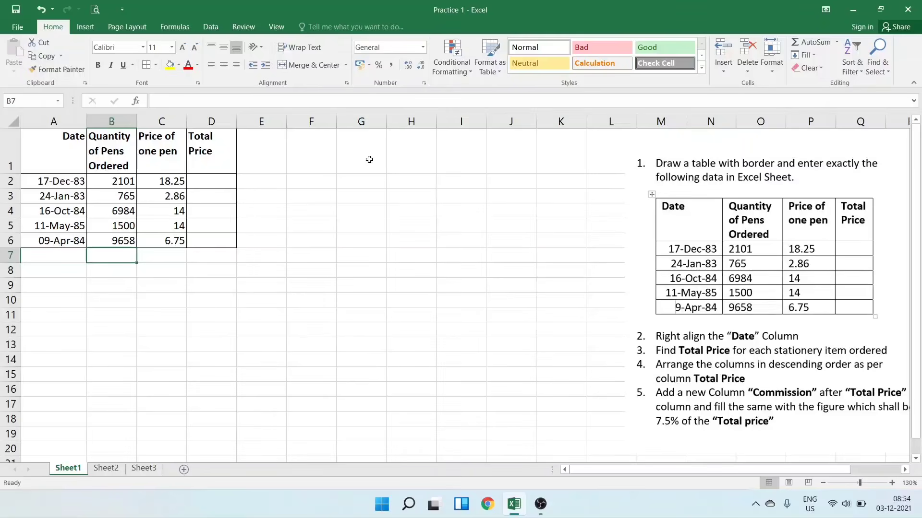
{"action": "left_click_drag", "start_coordinate": [117, 143], "coordinate": [128, 237]}
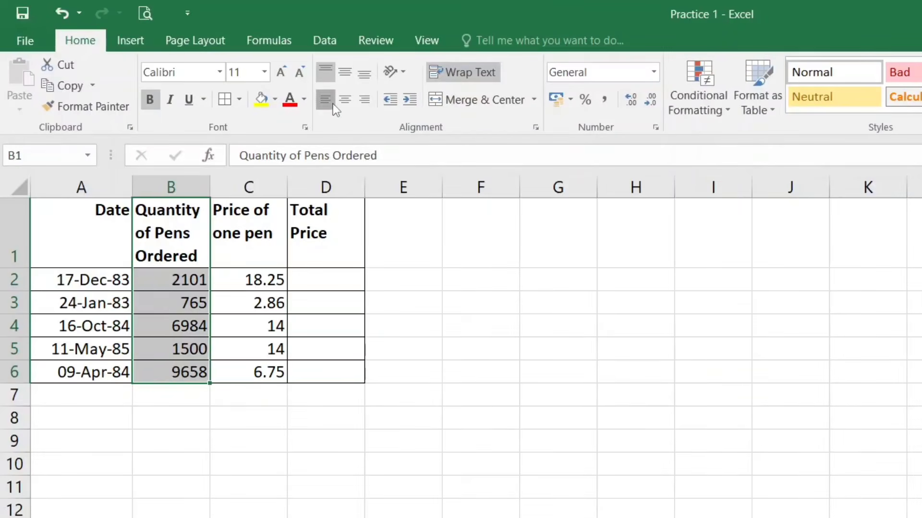
{"action": "left_click", "coordinate": [333, 104]}
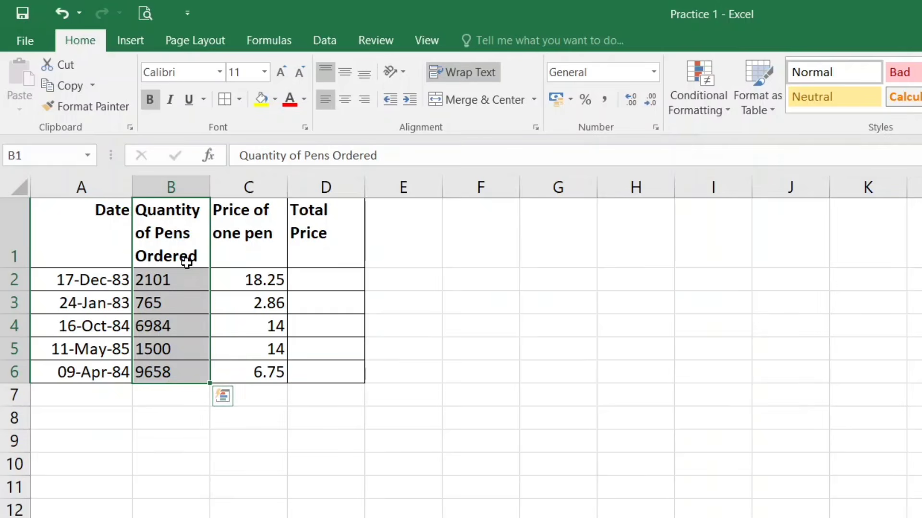
{"action": "key", "text": "ctrl+z"}
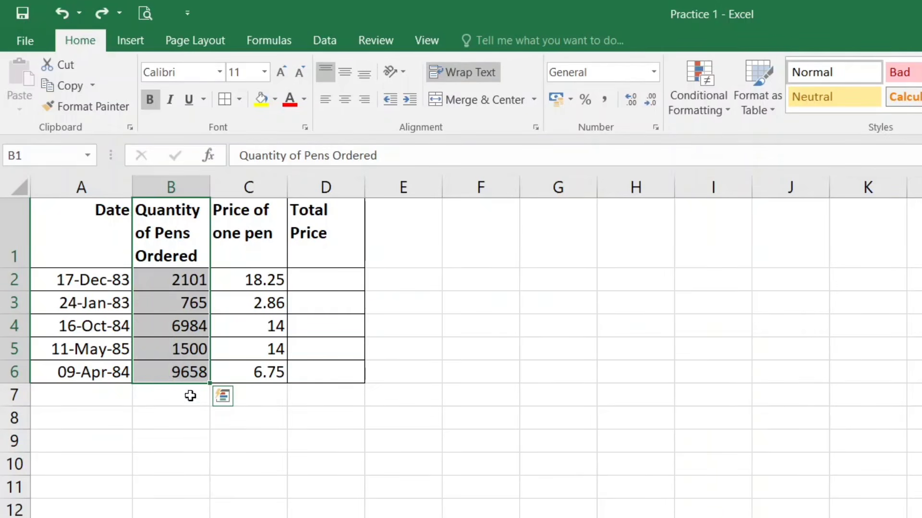
{"action": "left_click", "coordinate": [189, 395]}
Left-align the quantity and price columns together in cells B1:C6
{"action": "left_click_drag", "start_coordinate": [189, 233], "coordinate": [265, 376]}
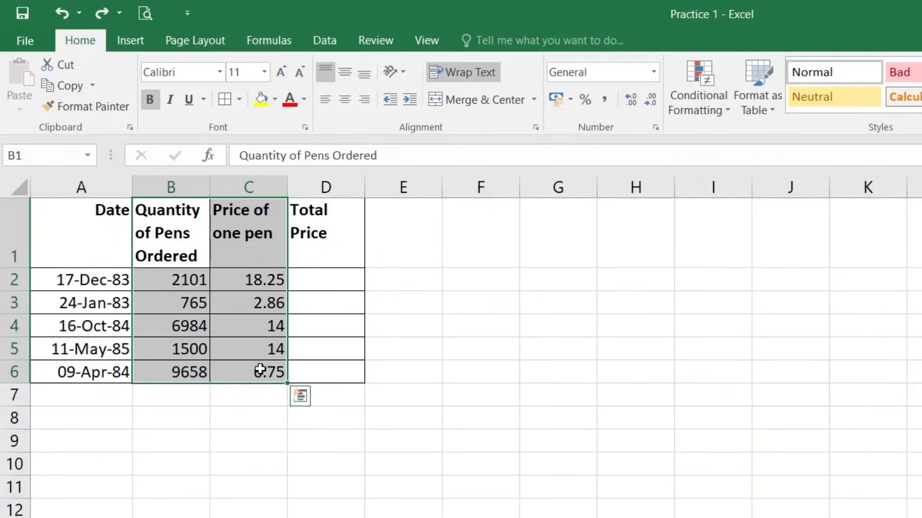
{"action": "left_click", "coordinate": [327, 107]}
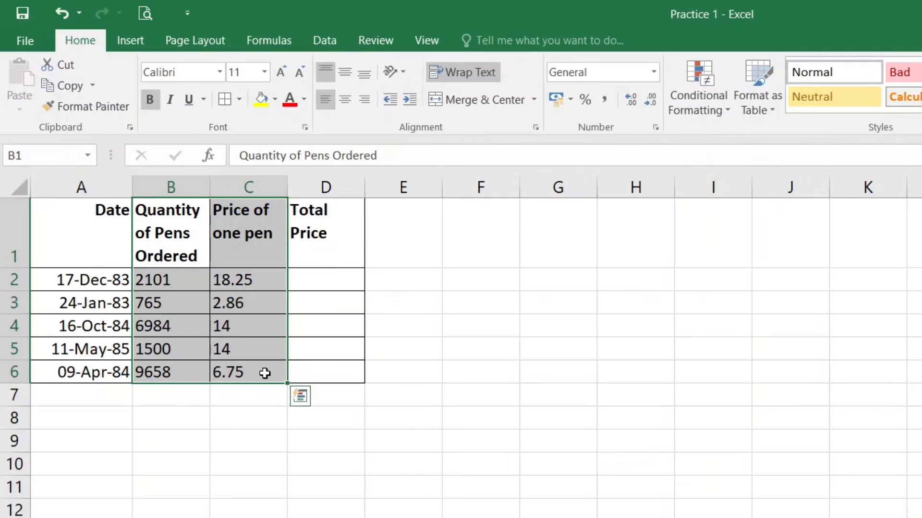
{"action": "left_click", "coordinate": [259, 413]}
Center the Total Price header in D1 horizontally and right-align the empty cells D2:D6 below it
{"action": "left_click", "coordinate": [326, 240]}
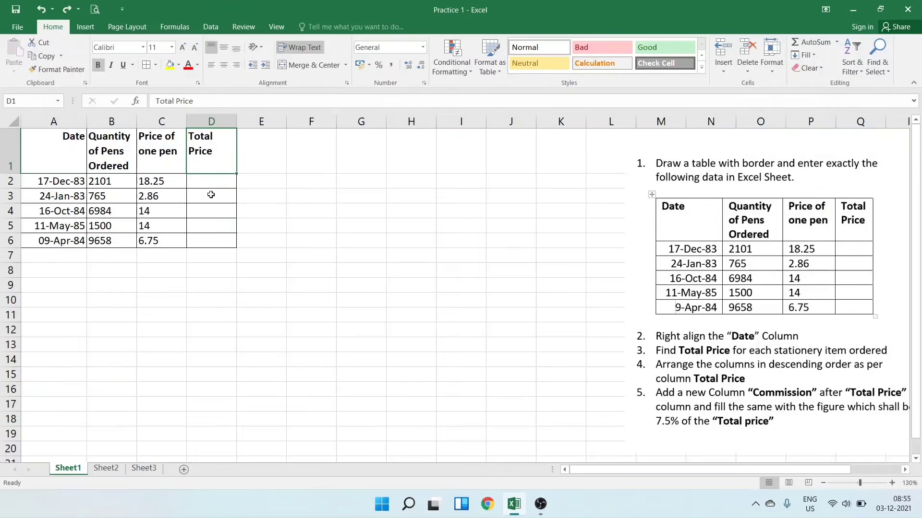
{"action": "left_click", "coordinate": [223, 65]}
{"action": "left_click_drag", "start_coordinate": [207, 183], "coordinate": [206, 239]}
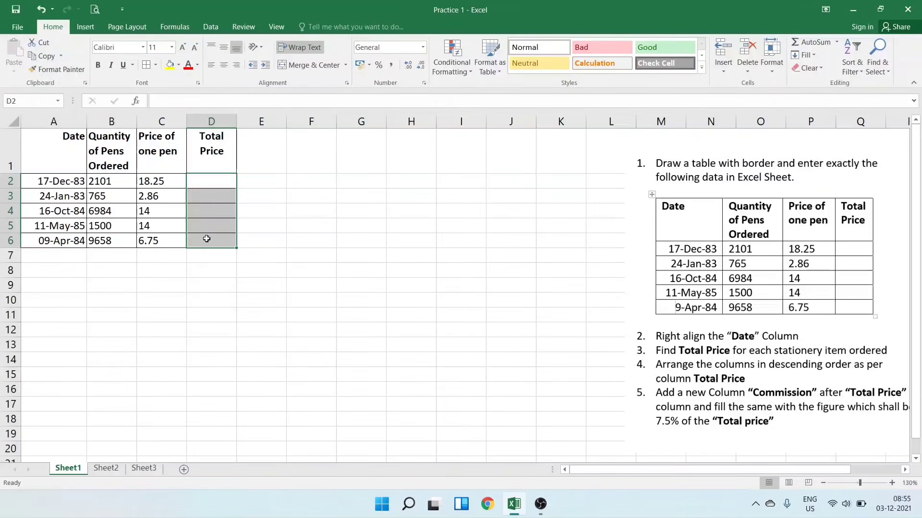
{"action": "left_click", "coordinate": [236, 64]}
{"action": "left_click", "coordinate": [165, 291]}
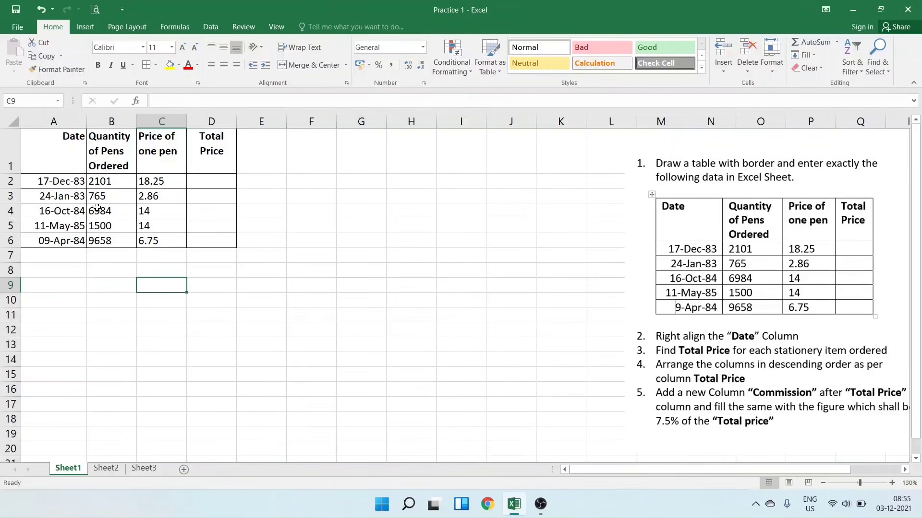
Calculate the first order's total price in D2 with the formula =B2*C2
{"action": "left_click", "coordinate": [93, 183]}
{"action": "left_click", "coordinate": [202, 177]}
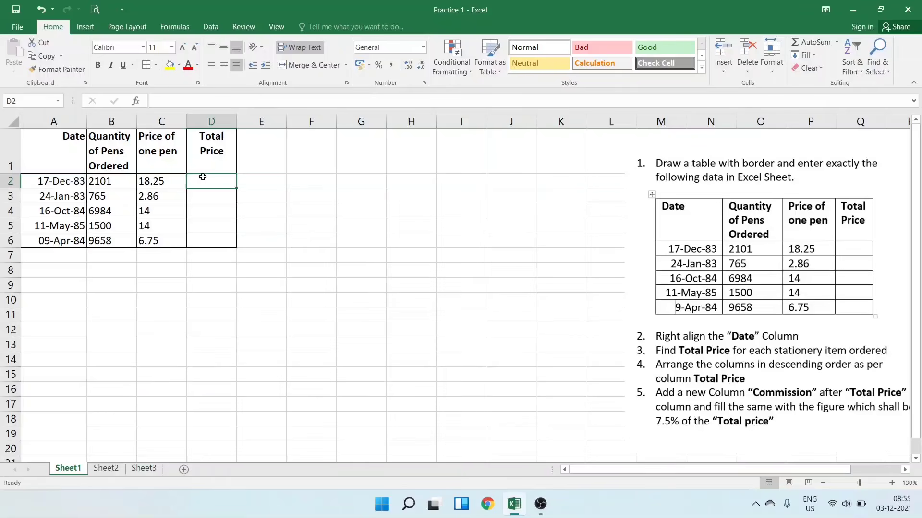
{"action": "left_click", "coordinate": [126, 185]}
{"action": "left_click", "coordinate": [155, 185]}
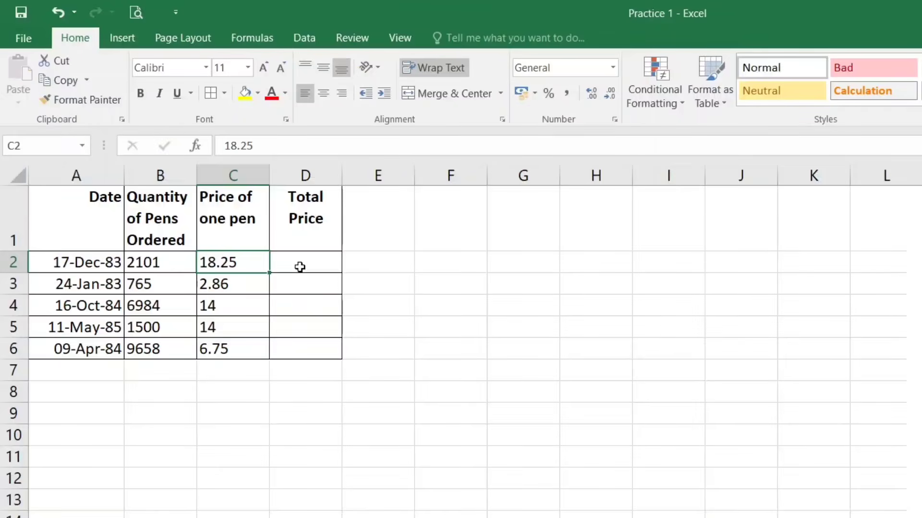
{"action": "left_click", "coordinate": [208, 184]}
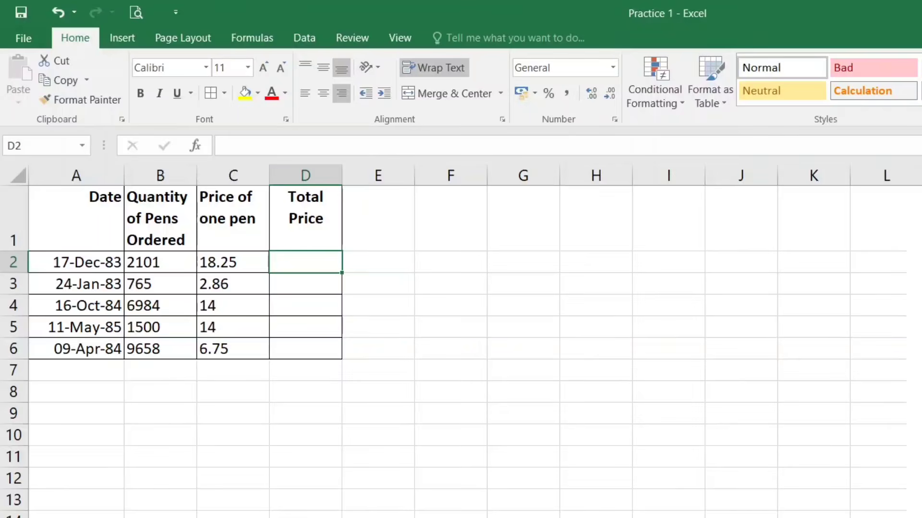
{"action": "type", "text": "="}
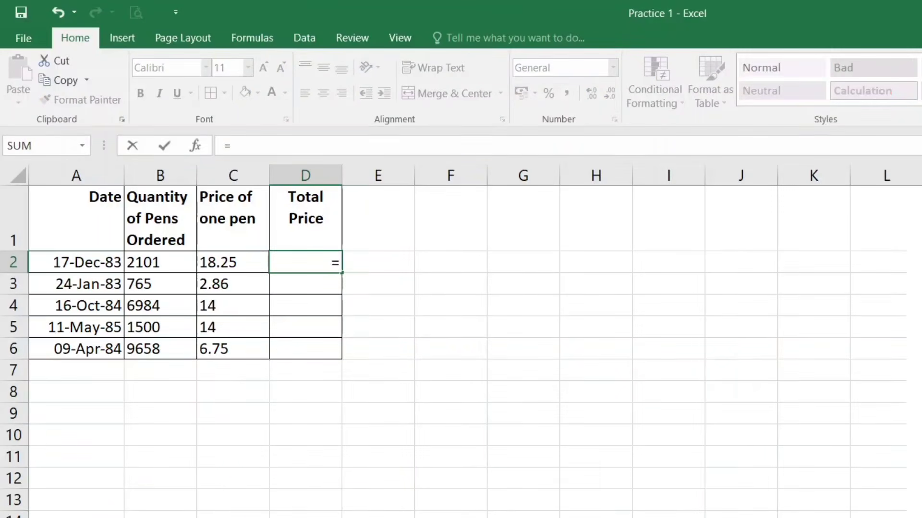
{"action": "left_click", "coordinate": [156, 263]}
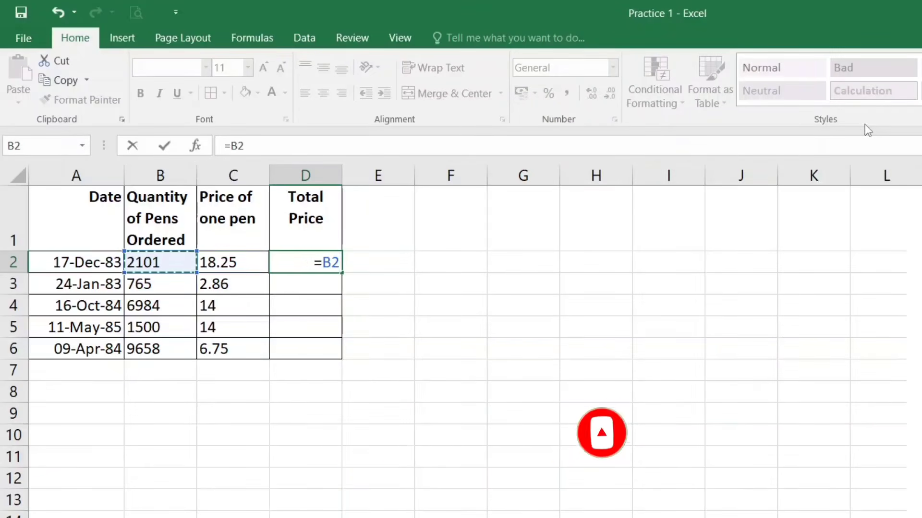
{"action": "type", "text": "*"}
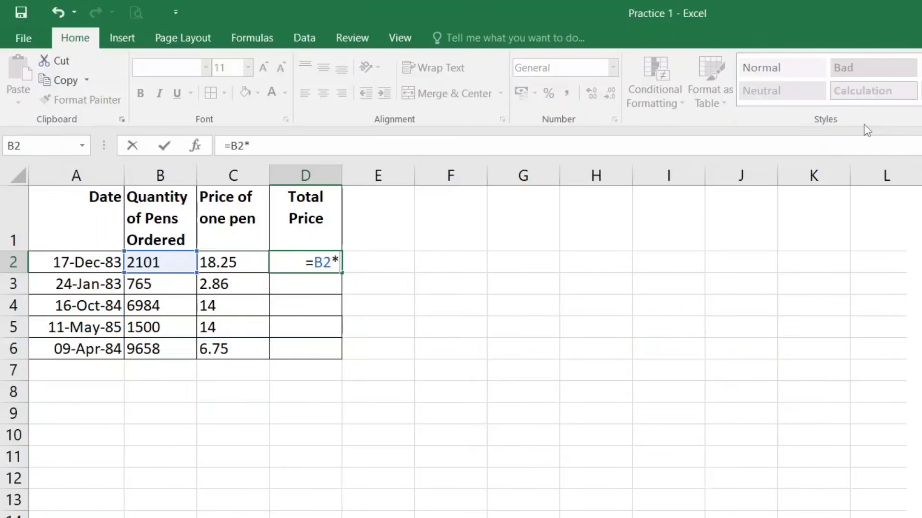
{"action": "left_click", "coordinate": [210, 263]}
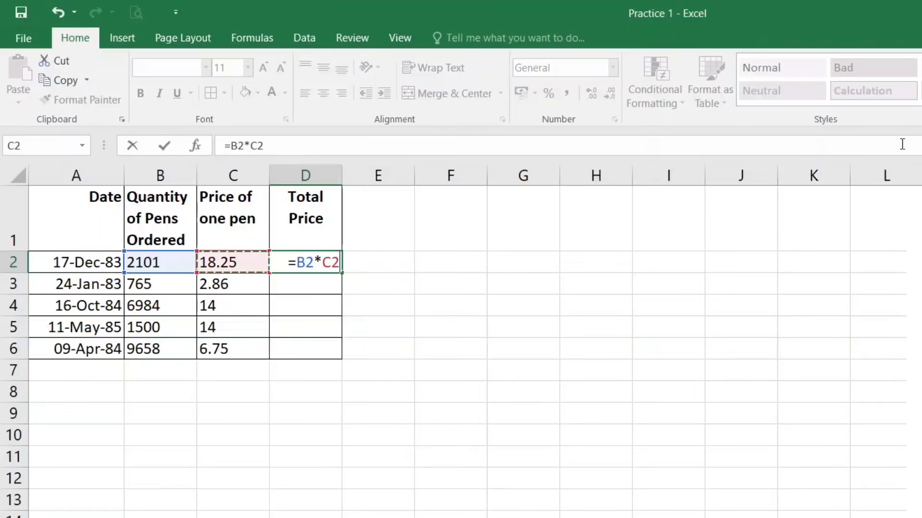
{"action": "key", "text": "Return"}
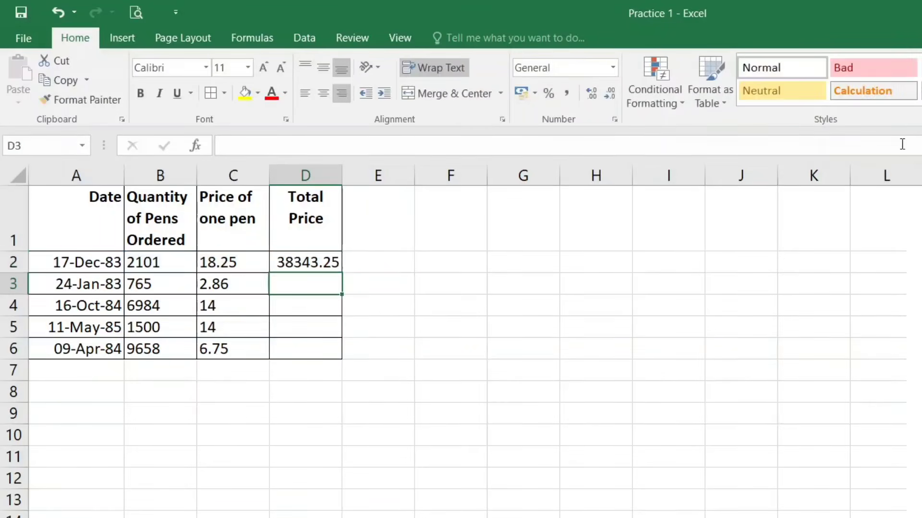
Copy the total price formula from D2 down through D6 for the remaining orders
{"action": "key", "text": "Up"}
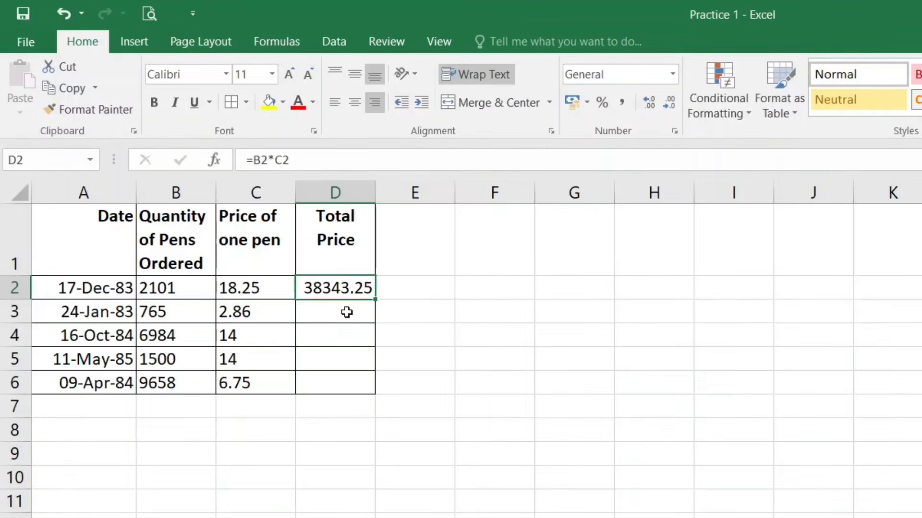
{"action": "left_click_drag", "start_coordinate": [319, 282], "coordinate": [319, 345]}
{"action": "left_click_drag", "start_coordinate": [349, 379], "coordinate": [352, 376]}
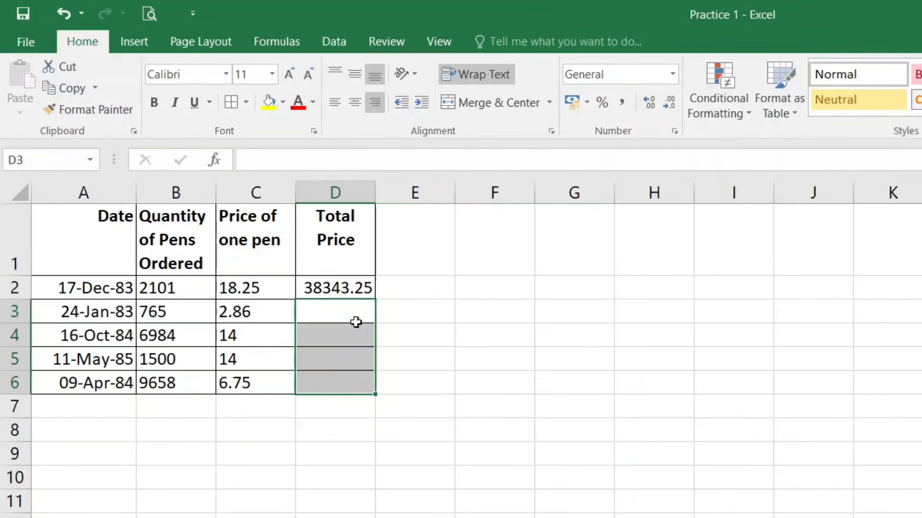
{"action": "left_click", "coordinate": [356, 310]}
{"action": "left_click", "coordinate": [350, 333]}
{"action": "left_click", "coordinate": [353, 361]}
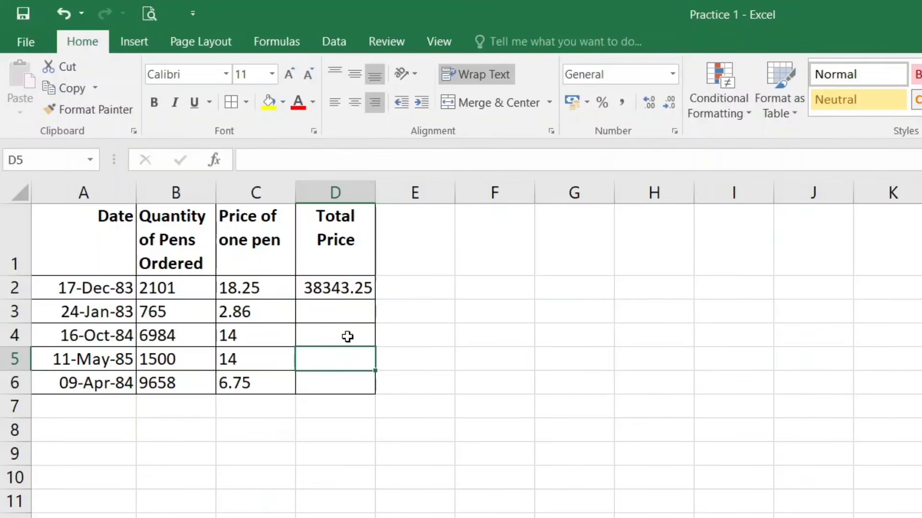
{"action": "left_click", "coordinate": [352, 294]}
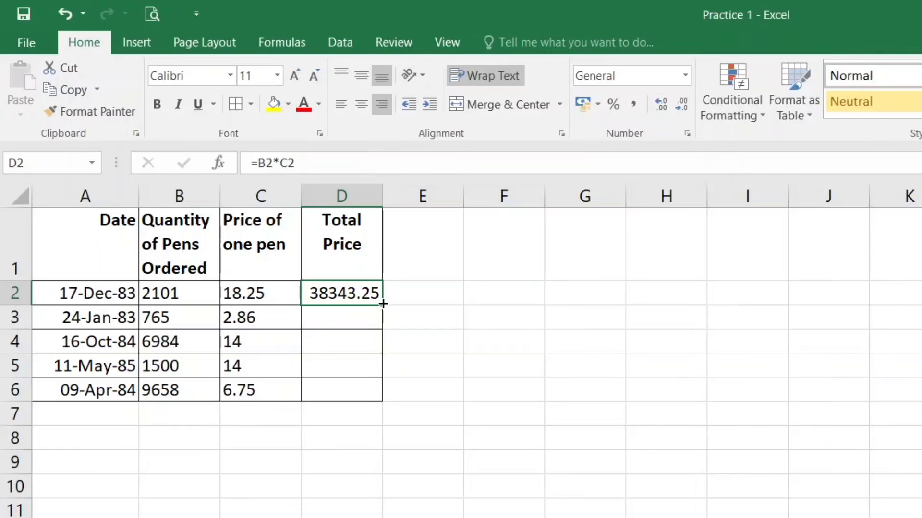
{"action": "left_click_drag", "start_coordinate": [383, 304], "coordinate": [373, 399]}
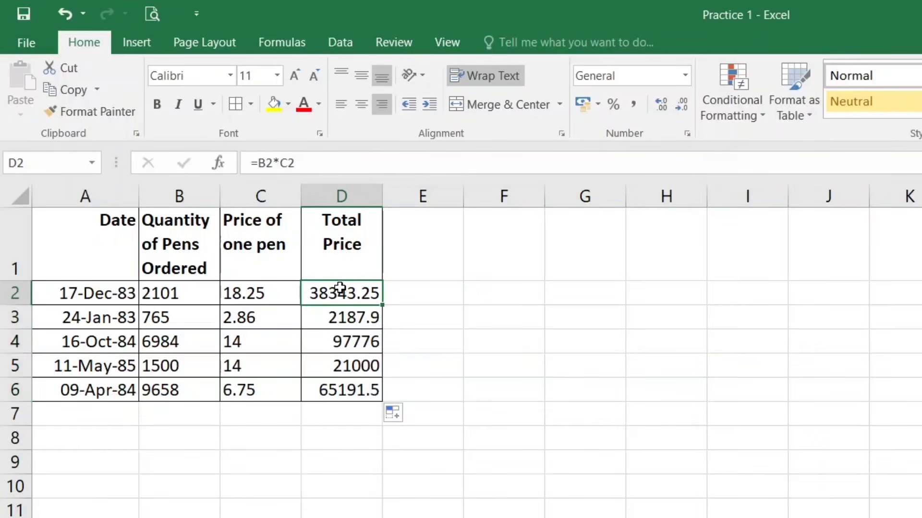
Check the copied total price formulas and values across cells D2 to D6
{"action": "left_click", "coordinate": [333, 318]}
{"action": "left_click", "coordinate": [334, 339]}
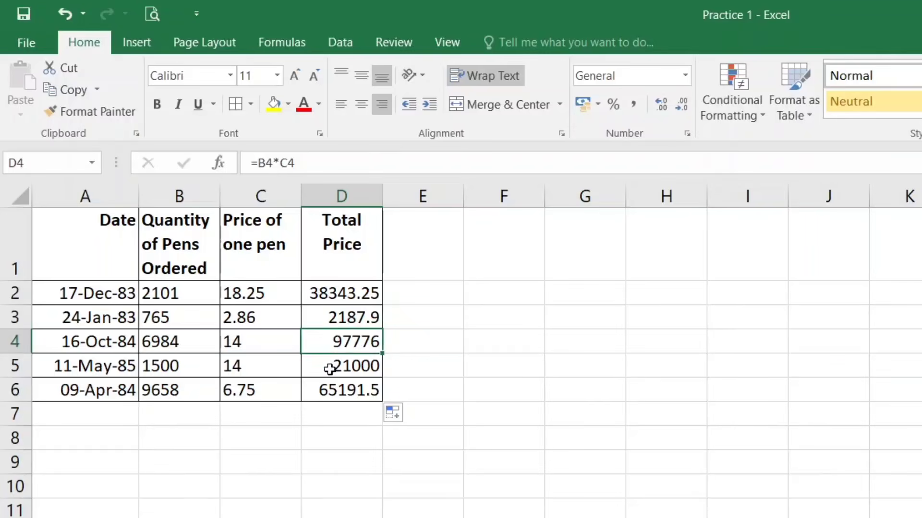
{"action": "left_click", "coordinate": [333, 366]}
{"action": "left_click", "coordinate": [329, 391]}
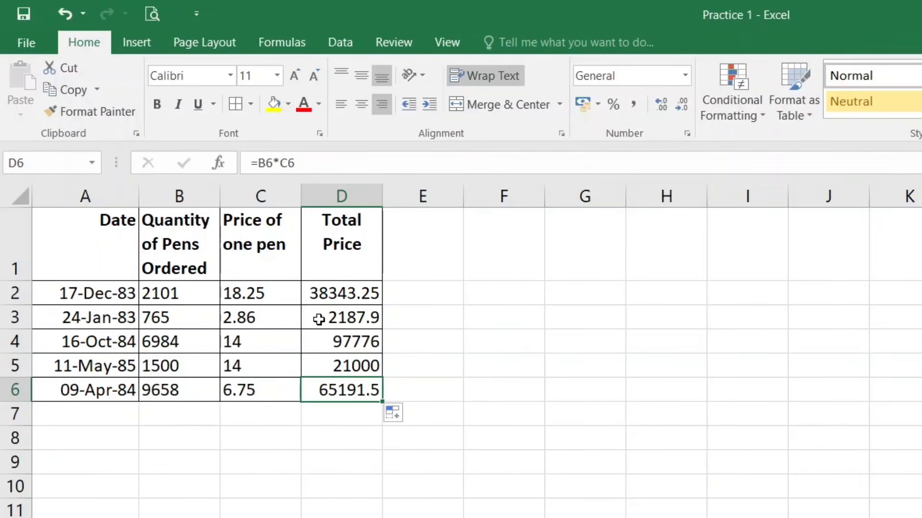
{"action": "left_click", "coordinate": [335, 298]}
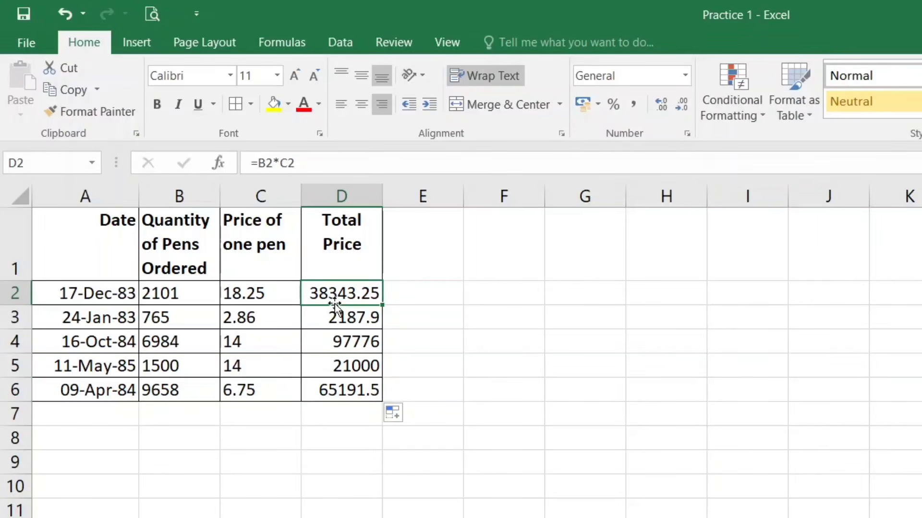
{"action": "left_click_drag", "start_coordinate": [336, 318], "coordinate": [352, 381]}
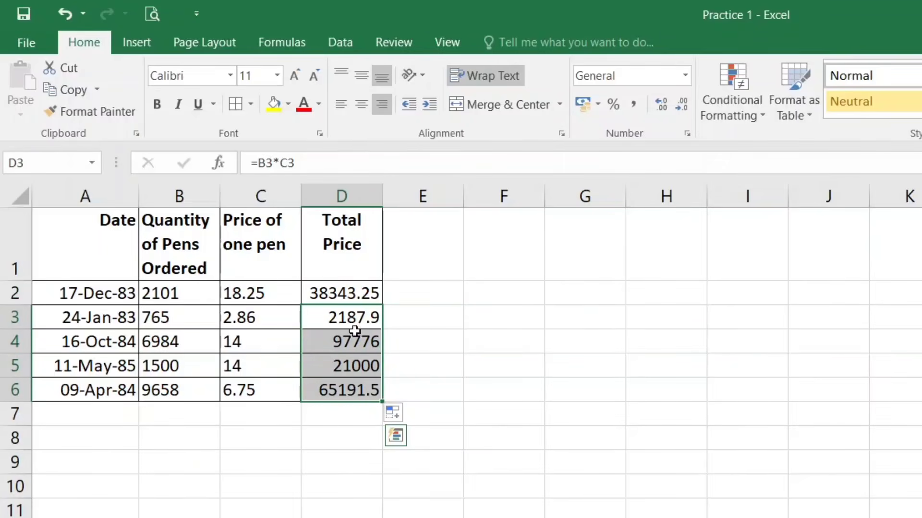
{"action": "left_click", "coordinate": [369, 369]}
{"action": "left_click", "coordinate": [358, 302]}
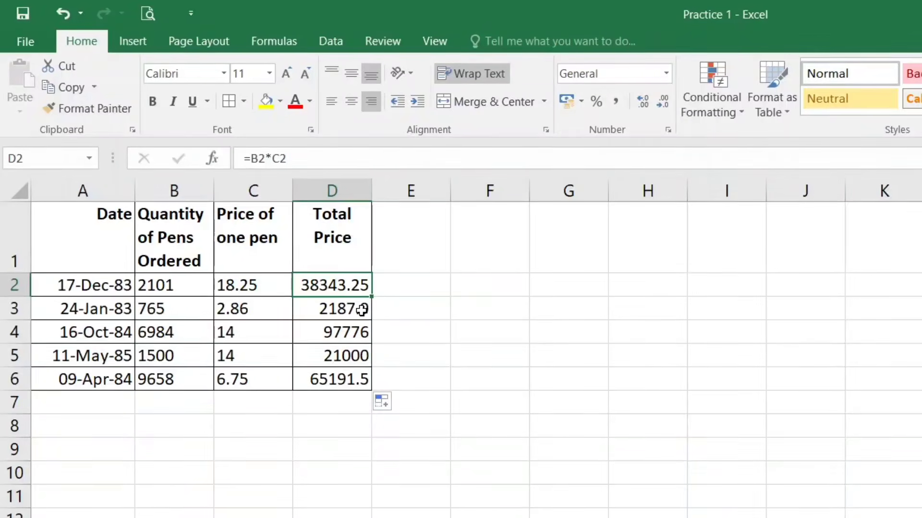
{"action": "left_click", "coordinate": [345, 306]}
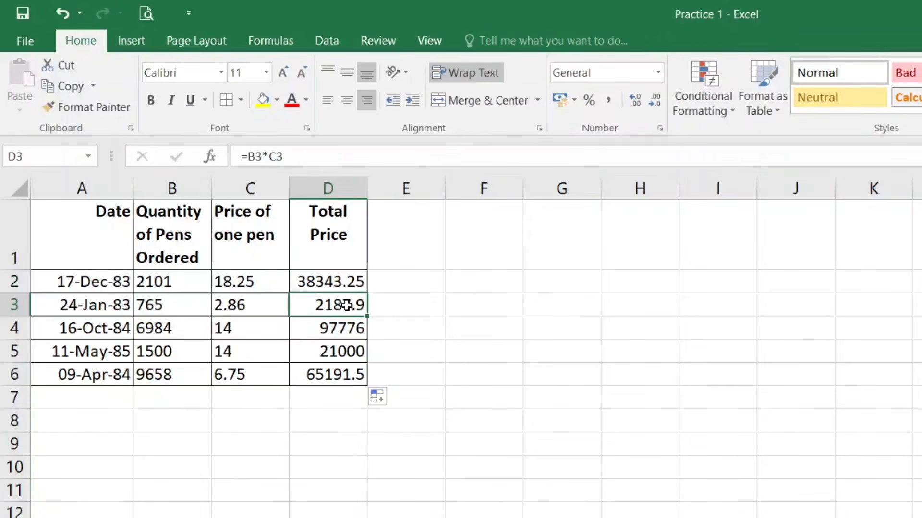
{"action": "left_click", "coordinate": [349, 329]}
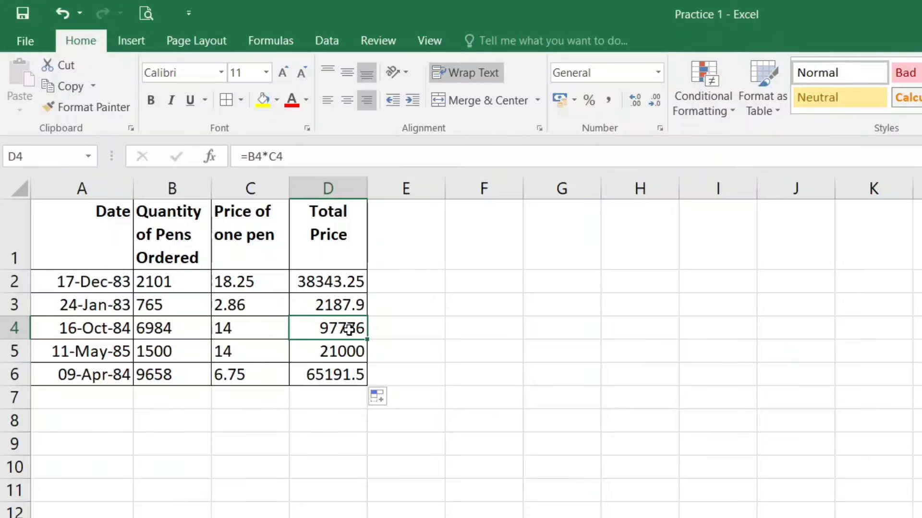
{"action": "left_click", "coordinate": [344, 352]}
{"action": "left_click", "coordinate": [348, 321]}
{"action": "left_click_drag", "start_coordinate": [348, 321], "coordinate": [355, 350]}
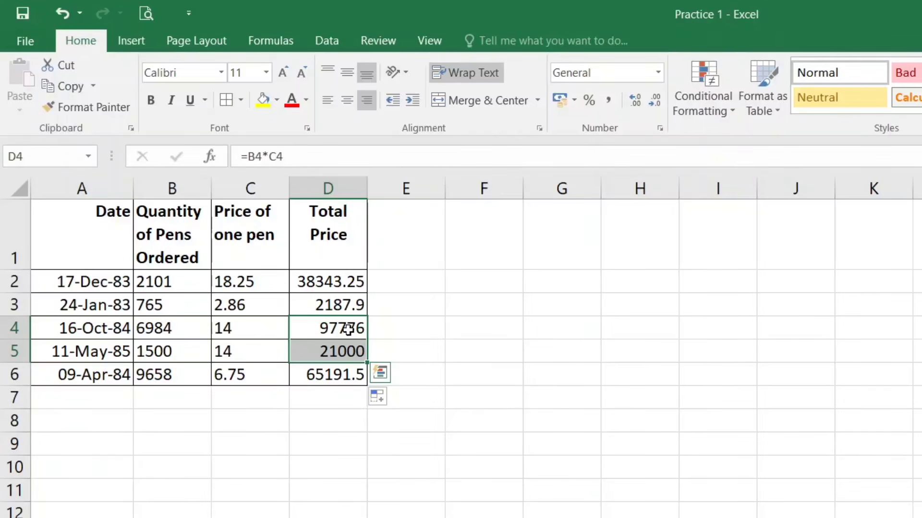
Format the total prices in D2:D6 to show two decimal places
{"action": "left_click_drag", "start_coordinate": [334, 277], "coordinate": [358, 374]}
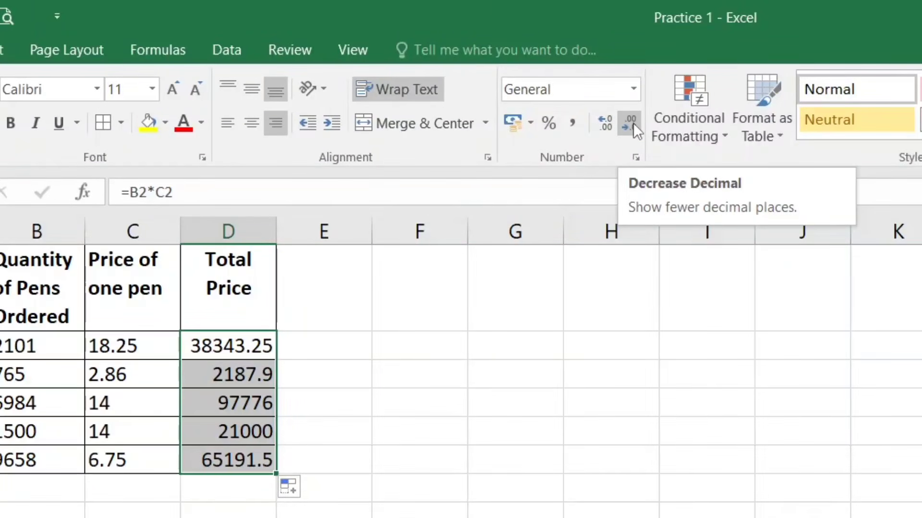
{"action": "left_click", "coordinate": [606, 123]}
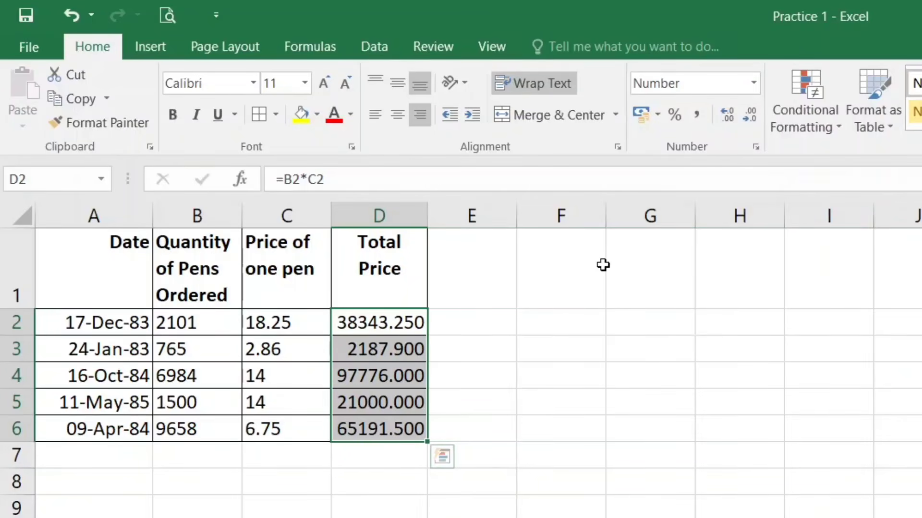
{"action": "left_click", "coordinate": [749, 117]}
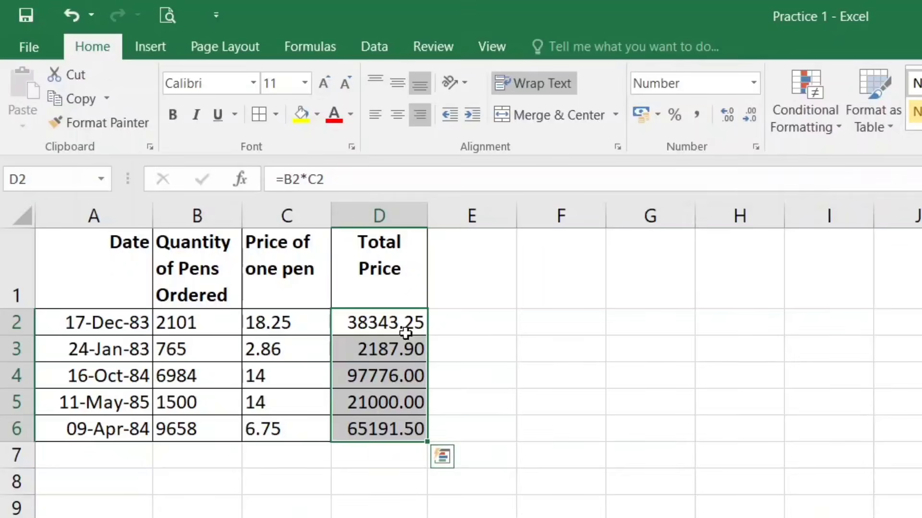
{"action": "left_click_drag", "start_coordinate": [406, 333], "coordinate": [405, 420]}
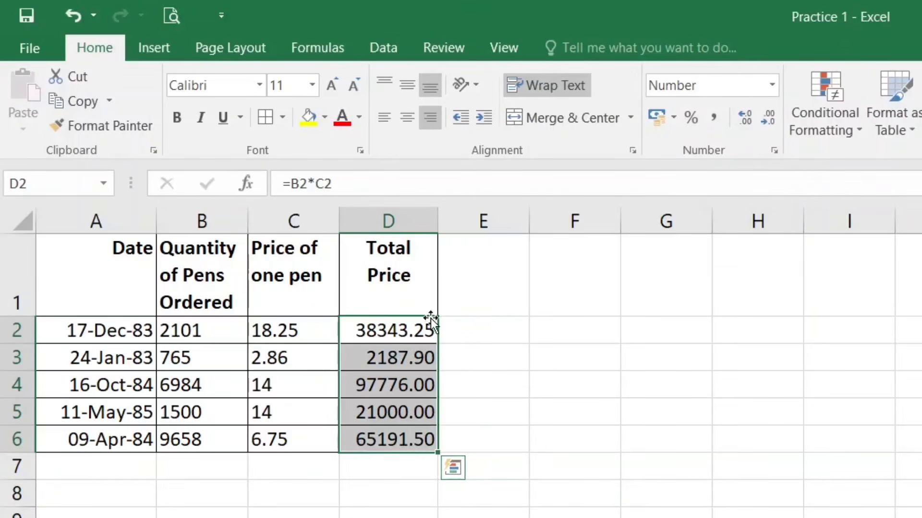
{"action": "left_click_drag", "start_coordinate": [422, 329], "coordinate": [423, 432]}
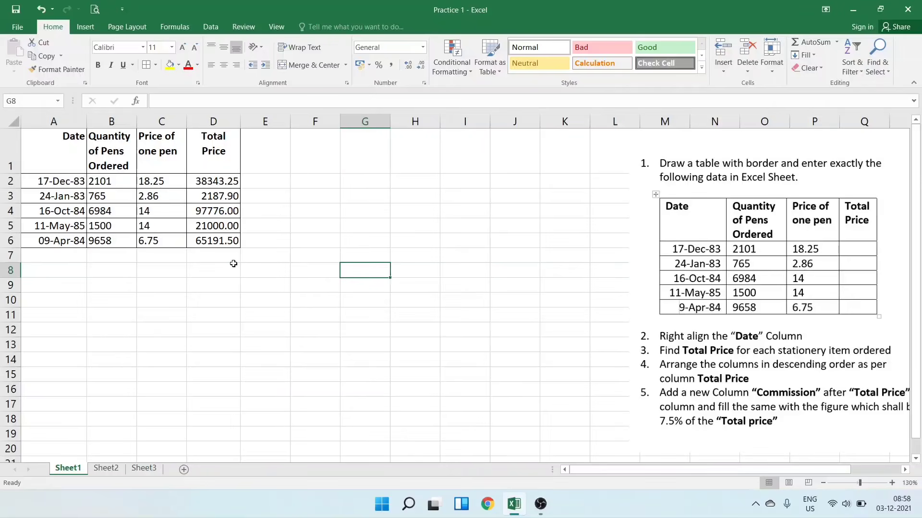
{"action": "left_click_drag", "start_coordinate": [205, 165], "coordinate": [75, 154]}
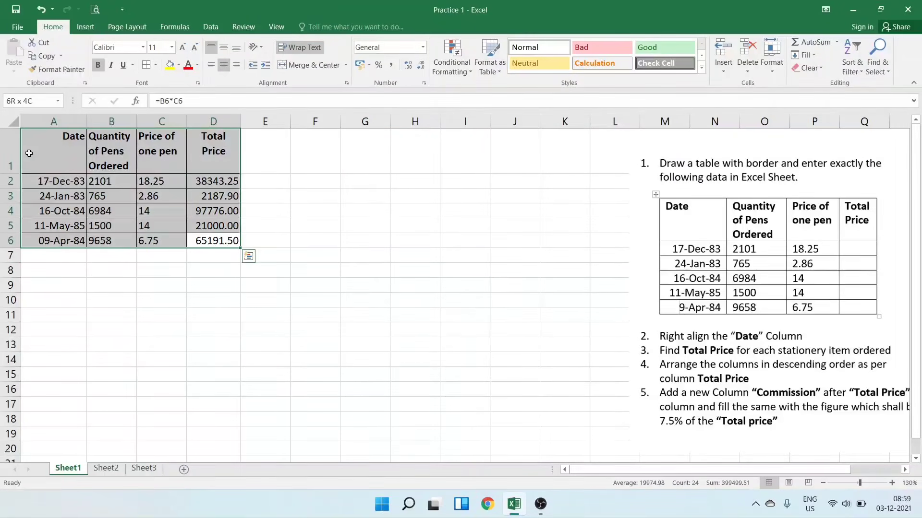
{"action": "left_click", "coordinate": [214, 185]}
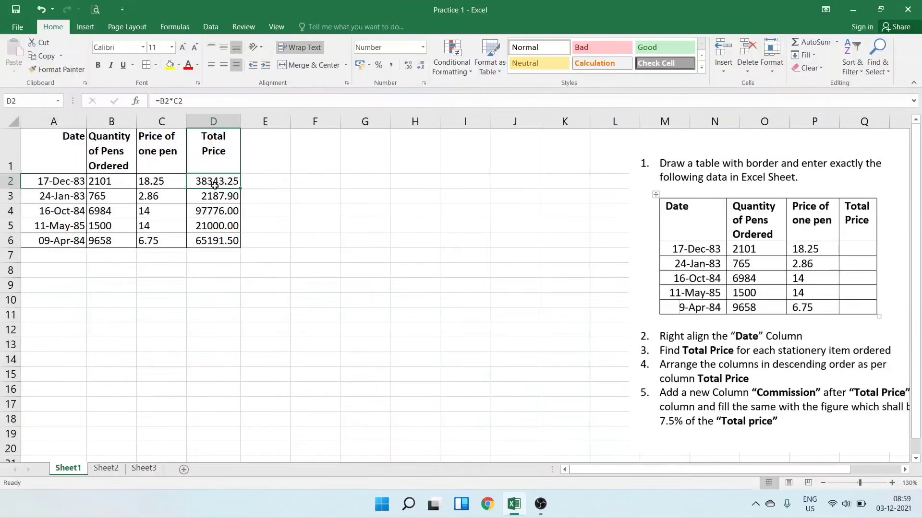
{"action": "left_click", "coordinate": [224, 241]}
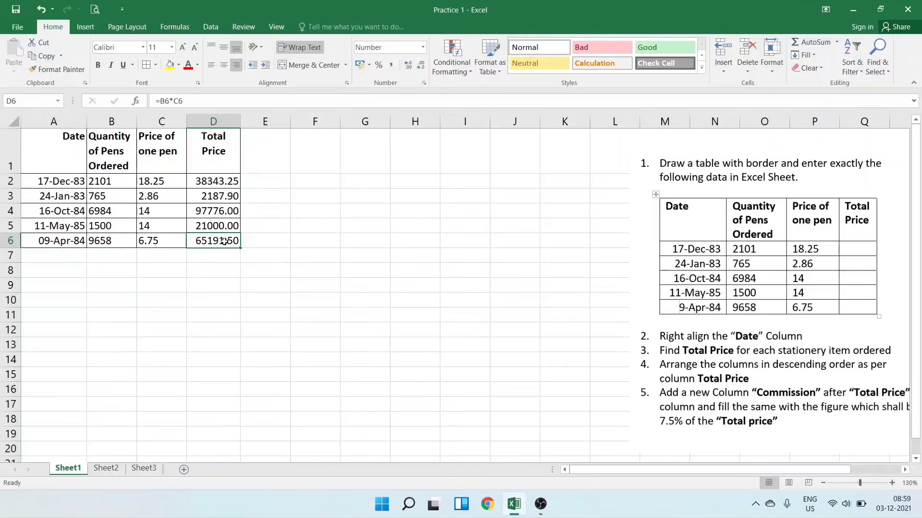
{"action": "key", "text": "ctrl+z"}
Sort the table A1:D6 by Total Price values from Largest to Smallest, treating the first row as headers
{"action": "left_click_drag", "start_coordinate": [60, 146], "coordinate": [225, 241]}
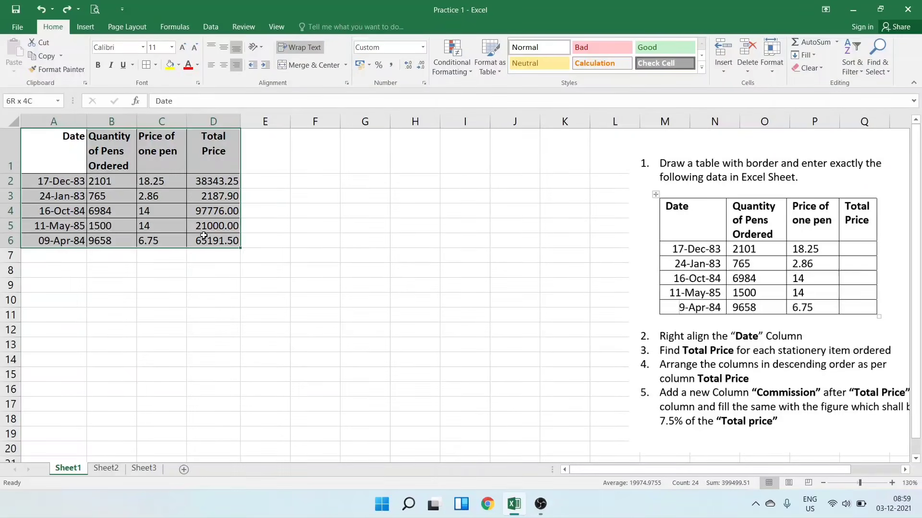
{"action": "left_click", "coordinate": [854, 72]}
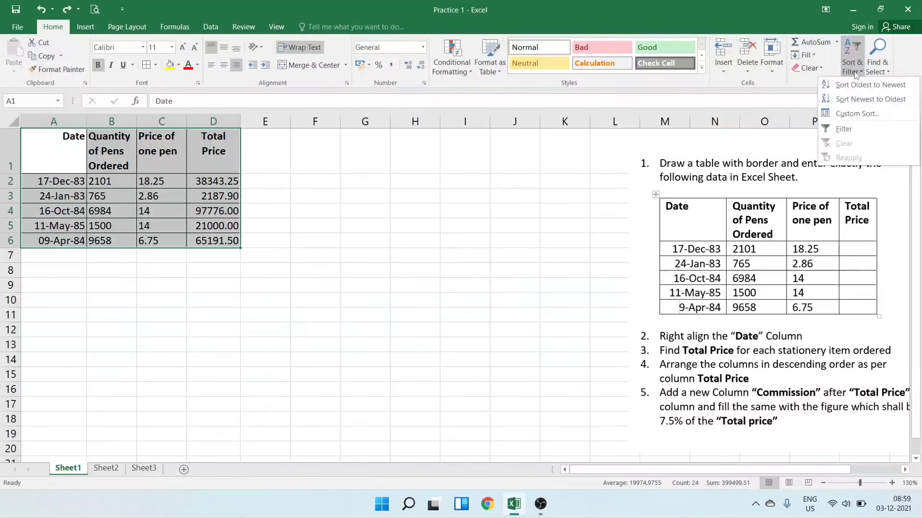
{"action": "left_click", "coordinate": [847, 115]}
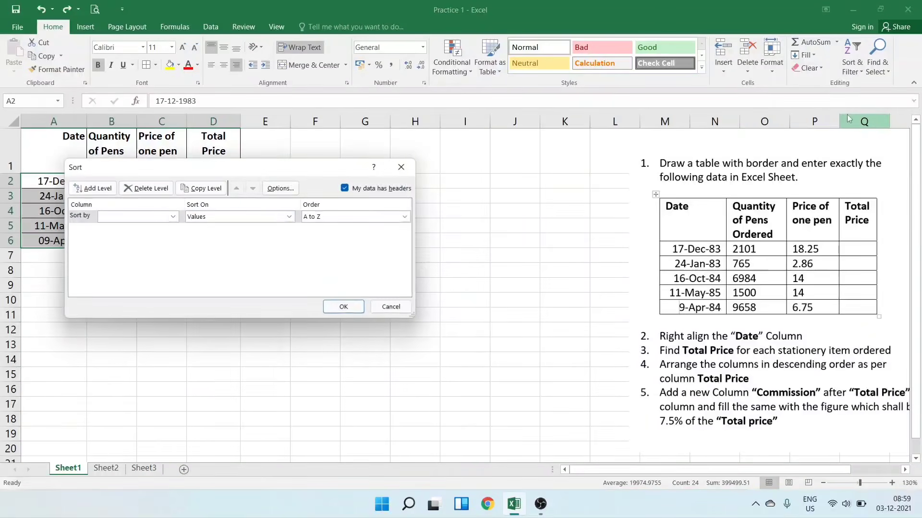
{"action": "left_click", "coordinate": [168, 217]}
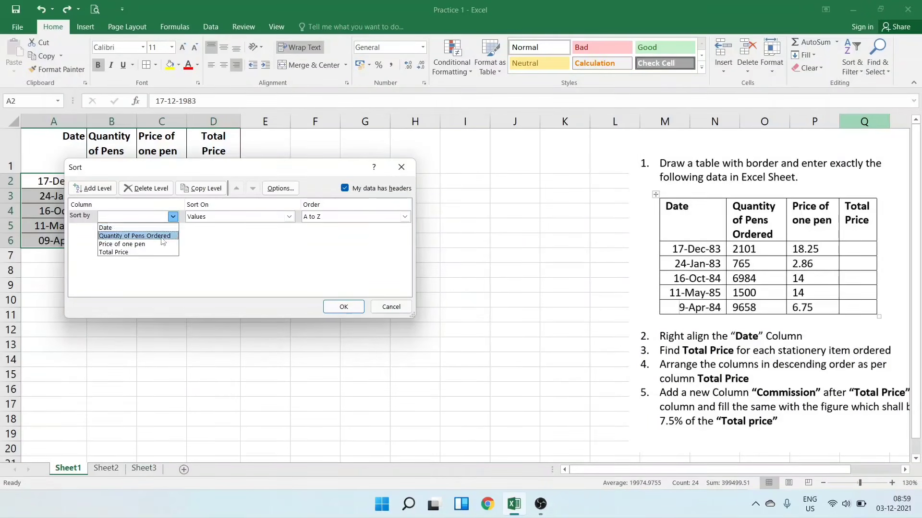
{"action": "left_click", "coordinate": [156, 252]}
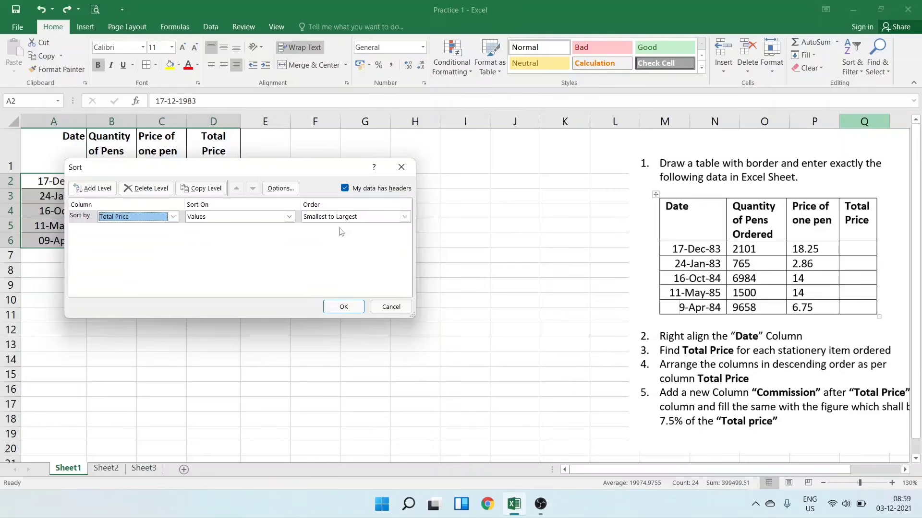
{"action": "left_click", "coordinate": [351, 218]}
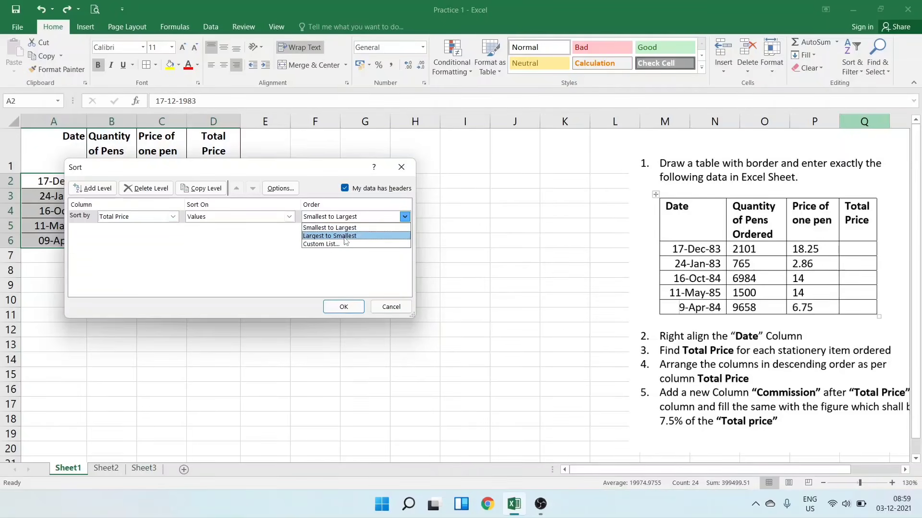
{"action": "left_click", "coordinate": [345, 236]}
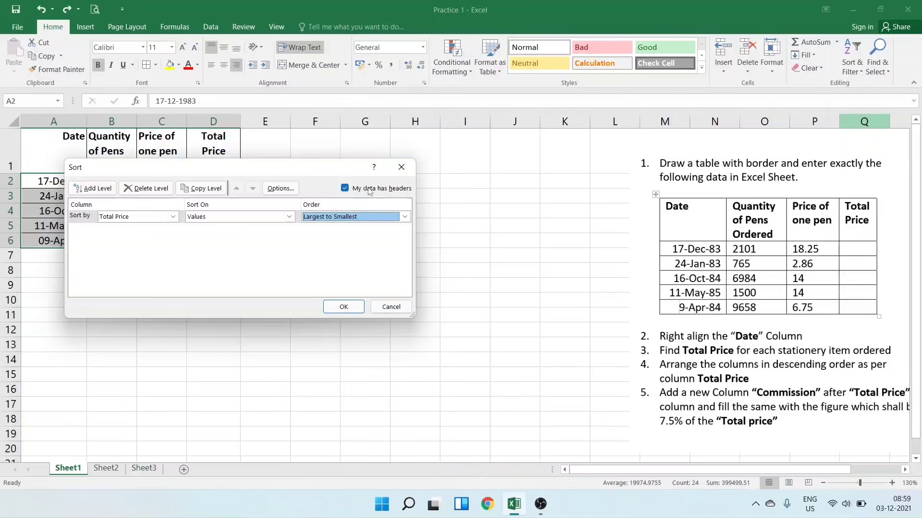
{"action": "left_click", "coordinate": [344, 189]}
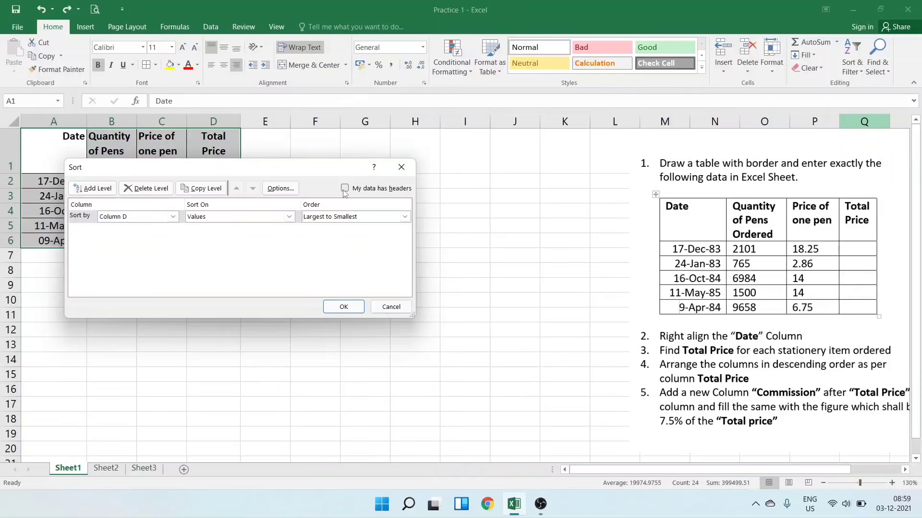
{"action": "left_click", "coordinate": [345, 188]}
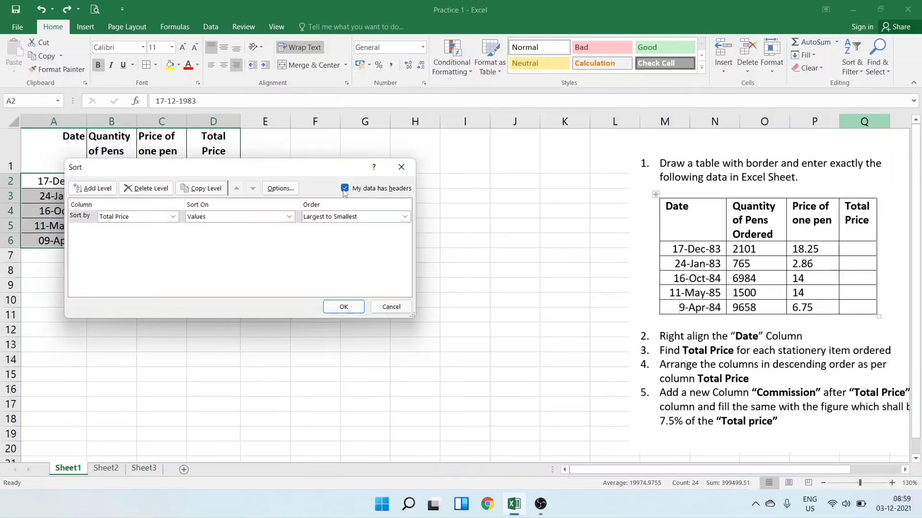
{"action": "left_click", "coordinate": [335, 311]}
{"action": "left_click", "coordinate": [136, 270]}
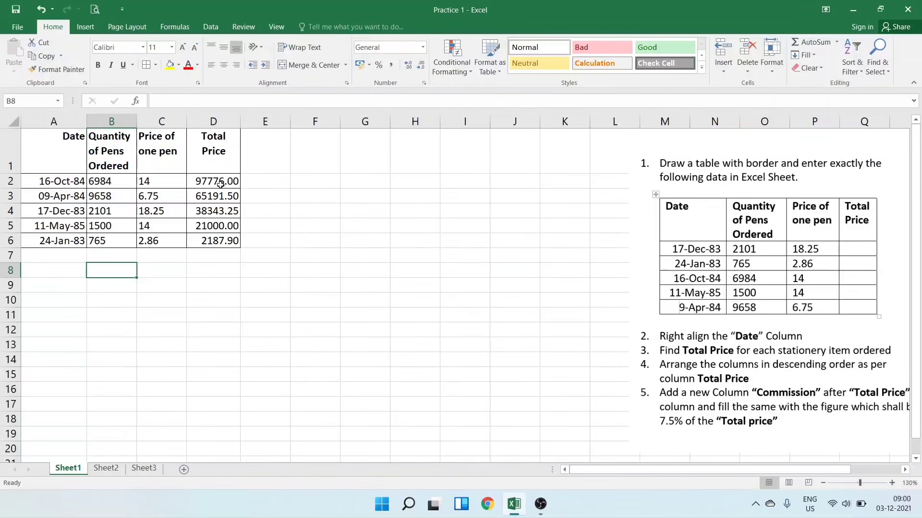
{"action": "left_click", "coordinate": [220, 183]}
{"action": "left_click", "coordinate": [211, 243]}
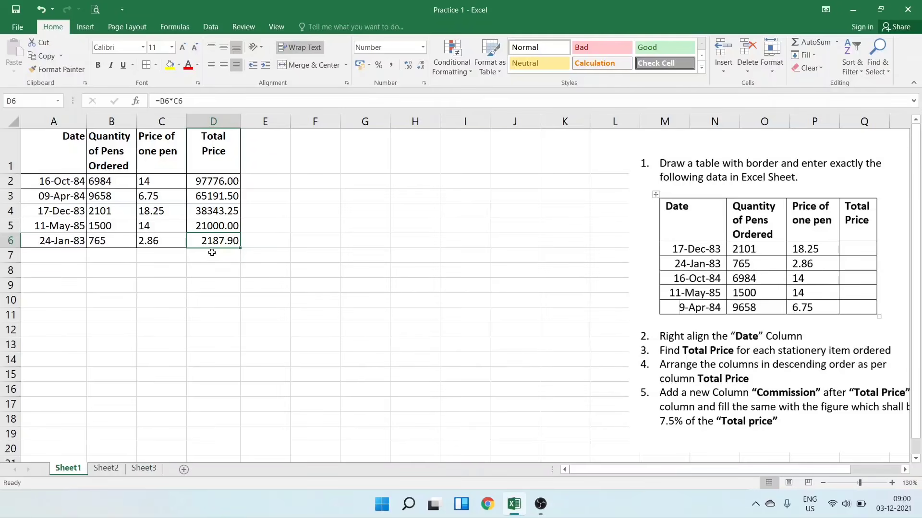
Shift the exercise picture left to the edge of column L and enter the header Commission in cell E1
{"action": "left_click_drag", "start_coordinate": [660, 414], "coordinate": [621, 414]}
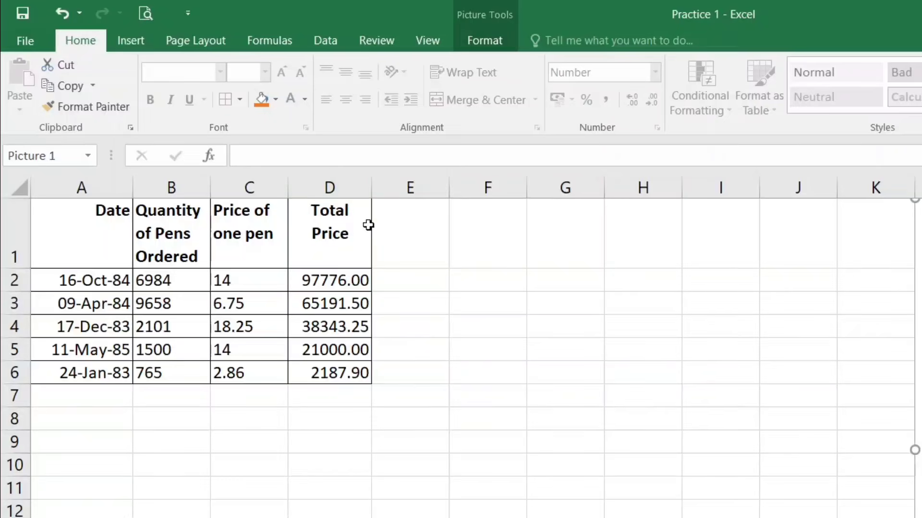
{"action": "left_click", "coordinate": [412, 229]}
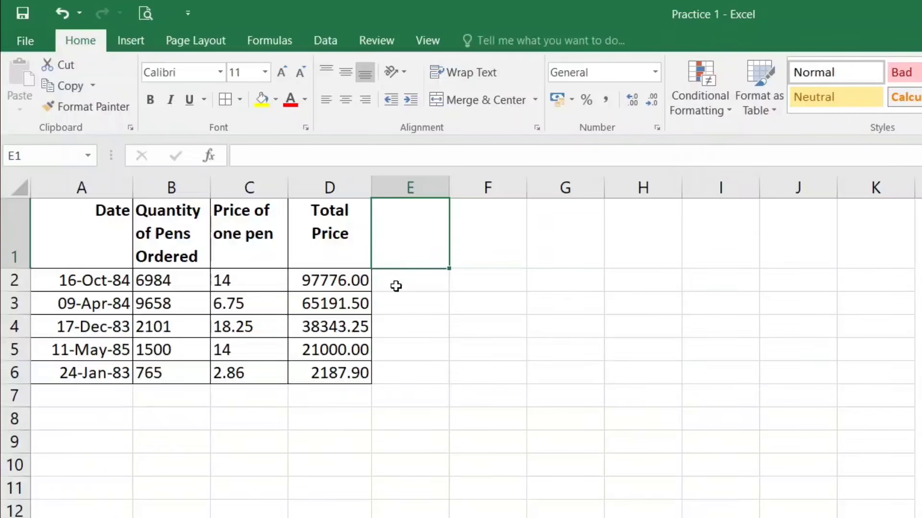
{"action": "left_click_drag", "start_coordinate": [393, 286], "coordinate": [399, 377]}
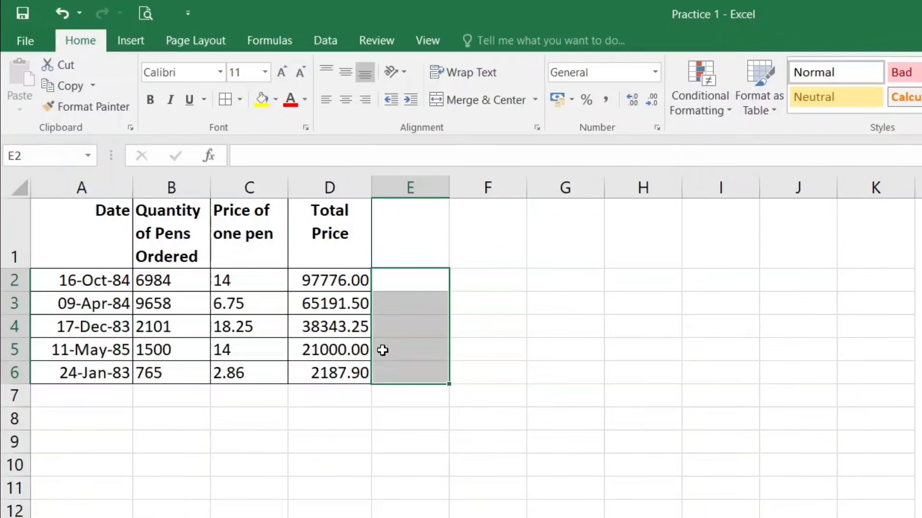
{"action": "left_click", "coordinate": [331, 284]}
{"action": "left_click", "coordinate": [398, 284]}
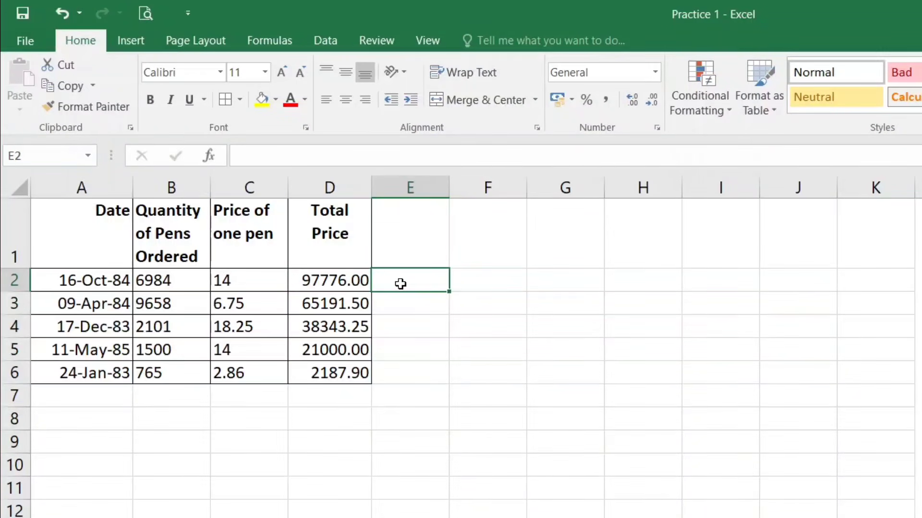
{"action": "left_click", "coordinate": [397, 244]}
{"action": "type", "text": "Co"}
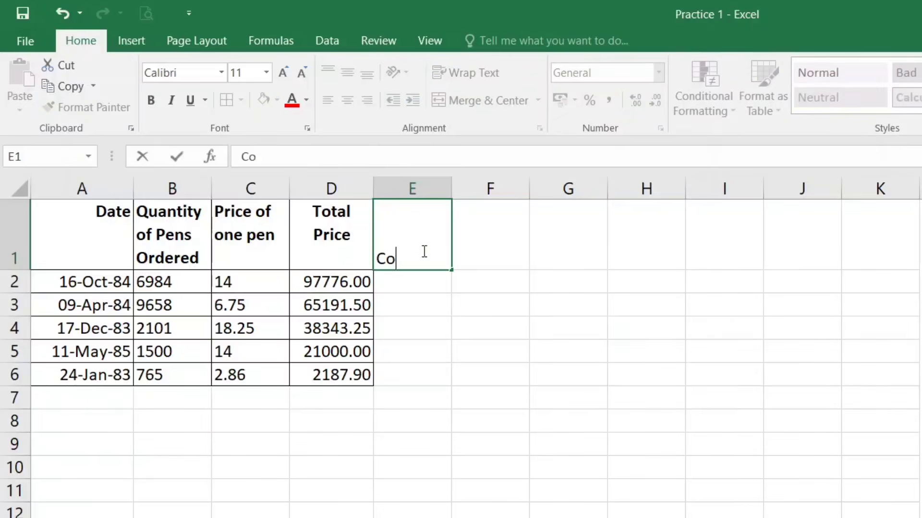
{"action": "type", "text": "mmission"}
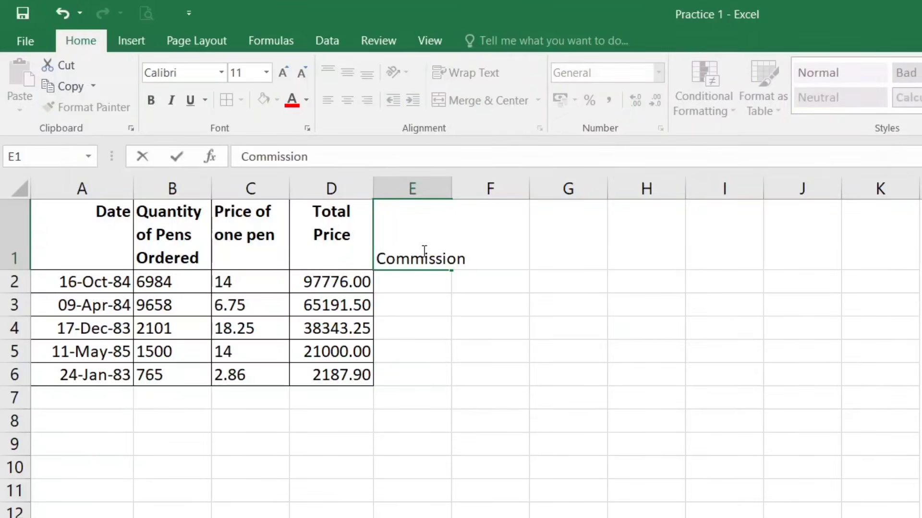
{"action": "key", "text": "Return"}
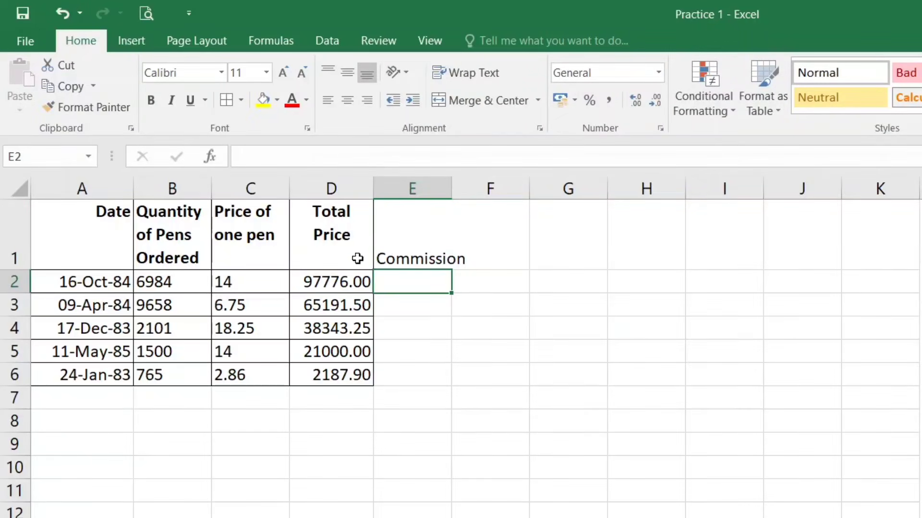
Copy the Total Price header's formatting to the Commission header in E1 and widen column E to fit the word on one line
{"action": "left_click", "coordinate": [332, 233]}
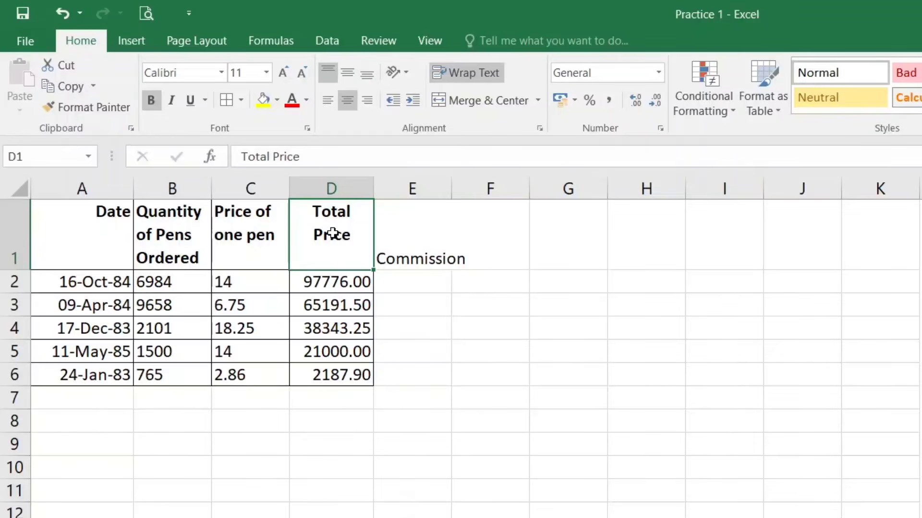
{"action": "left_click", "coordinate": [94, 107]}
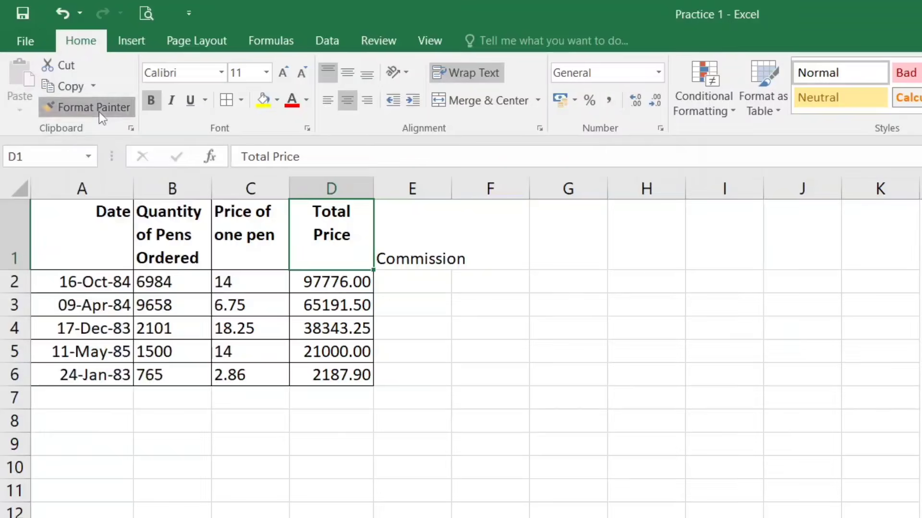
{"action": "left_click", "coordinate": [407, 256]}
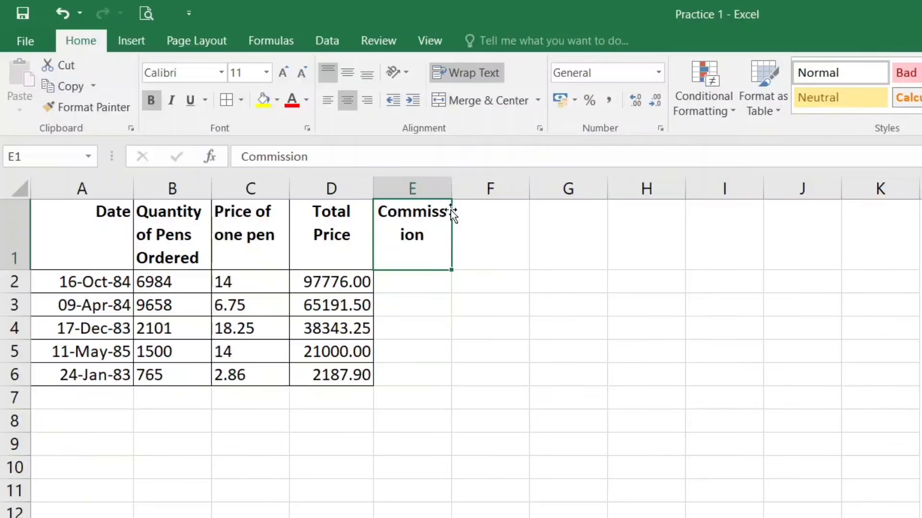
{"action": "left_click_drag", "start_coordinate": [452, 185], "coordinate": [475, 208]}
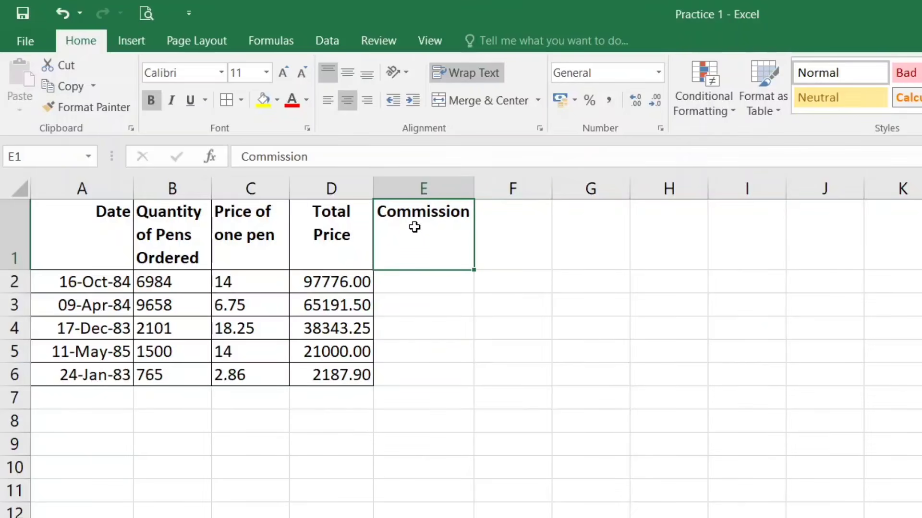
Apply all borders to the Commission column cells E1:E6
{"action": "left_click_drag", "start_coordinate": [416, 276], "coordinate": [400, 374]}
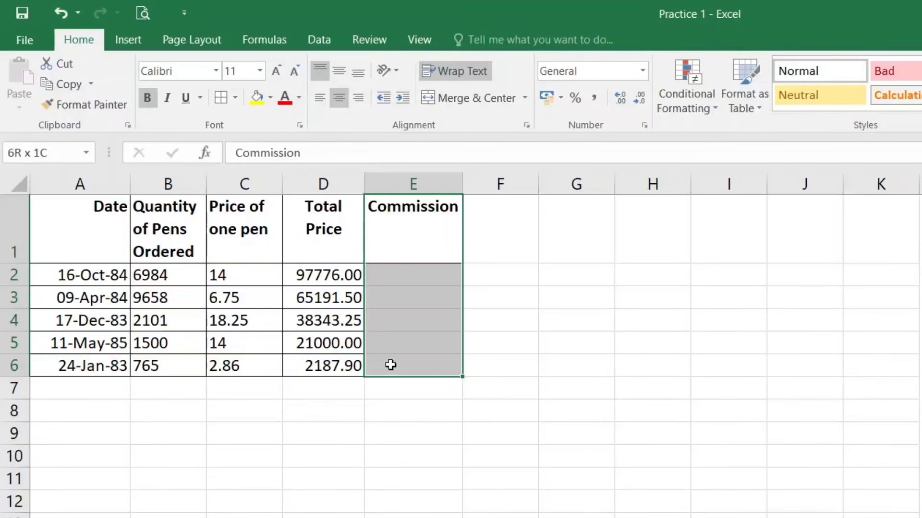
{"action": "left_click", "coordinate": [221, 104]}
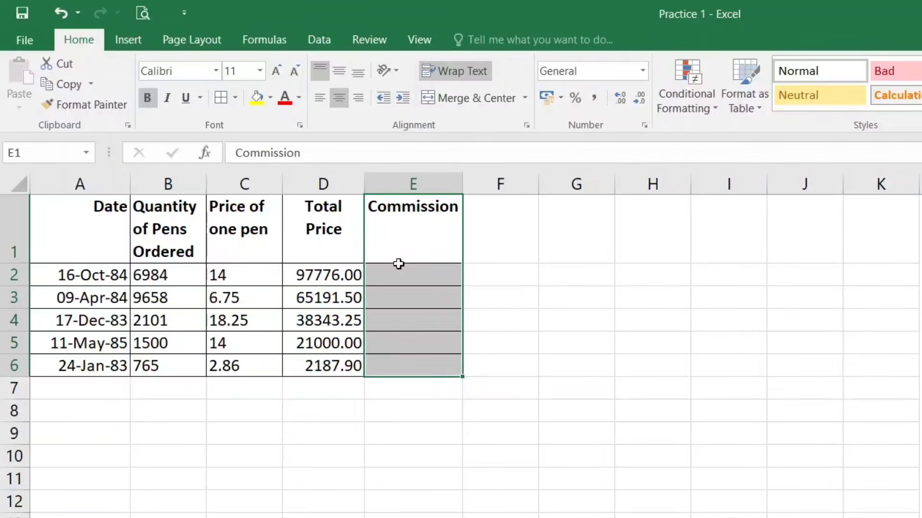
{"action": "left_click_drag", "start_coordinate": [399, 262], "coordinate": [400, 375]}
Enter the formula =D2*7.5% in cell E2 to calculate the commission on the total price
{"action": "left_click", "coordinate": [394, 277]}
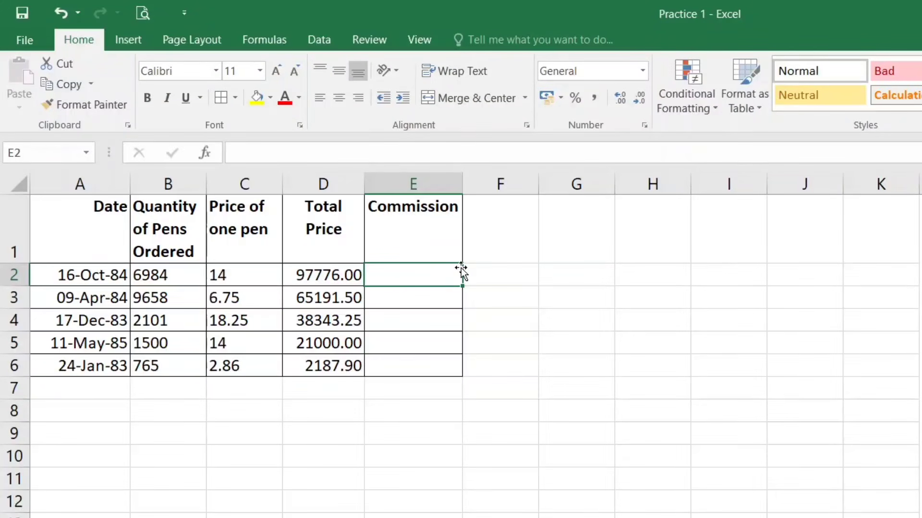
{"action": "type", "text": "="}
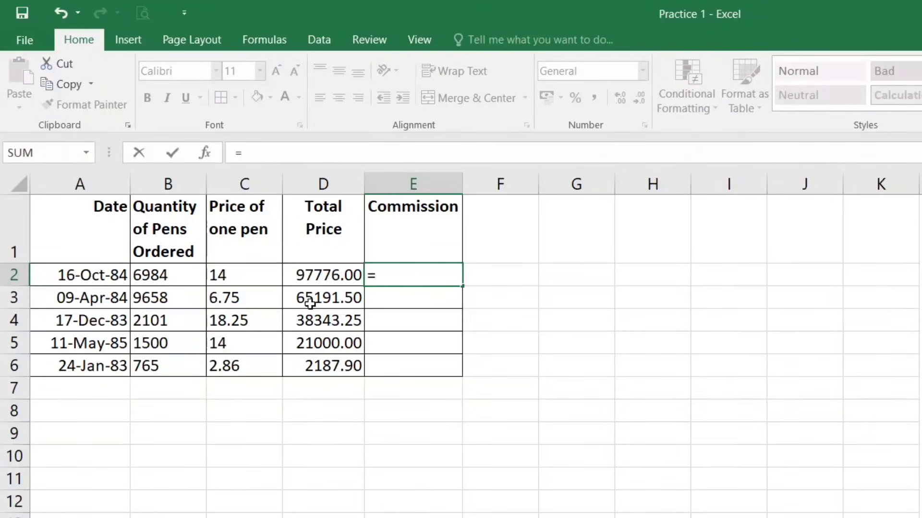
{"action": "left_click", "coordinate": [323, 276]}
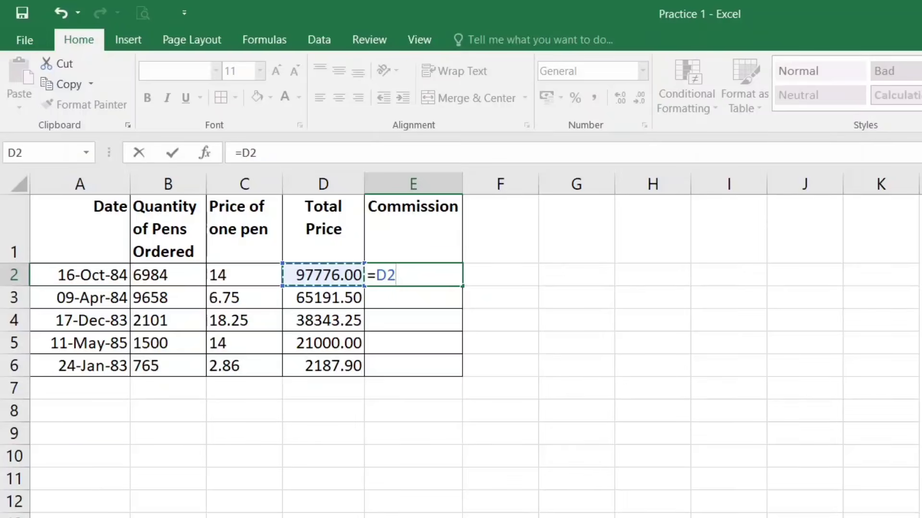
{"action": "type", "text": "*"}
{"action": "type", "text": "."}
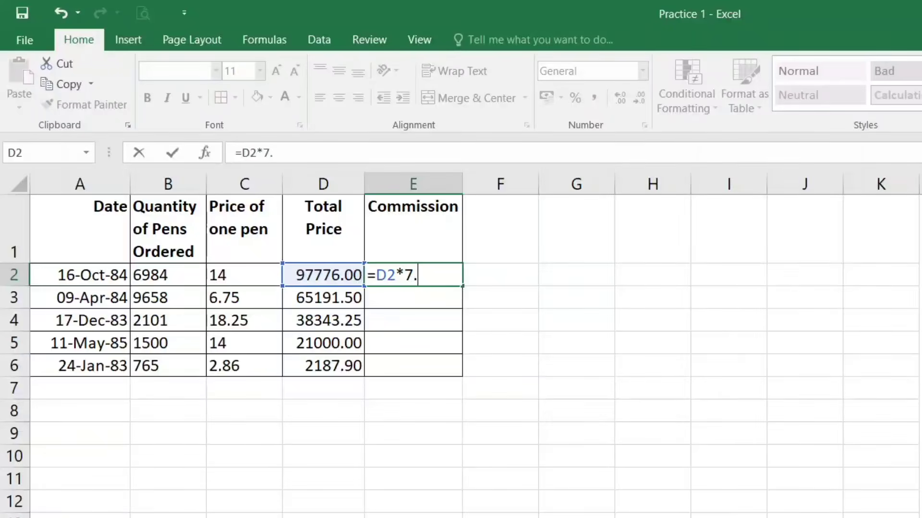
{"action": "type", "text": "5%"}
{"action": "key", "text": "Return"}
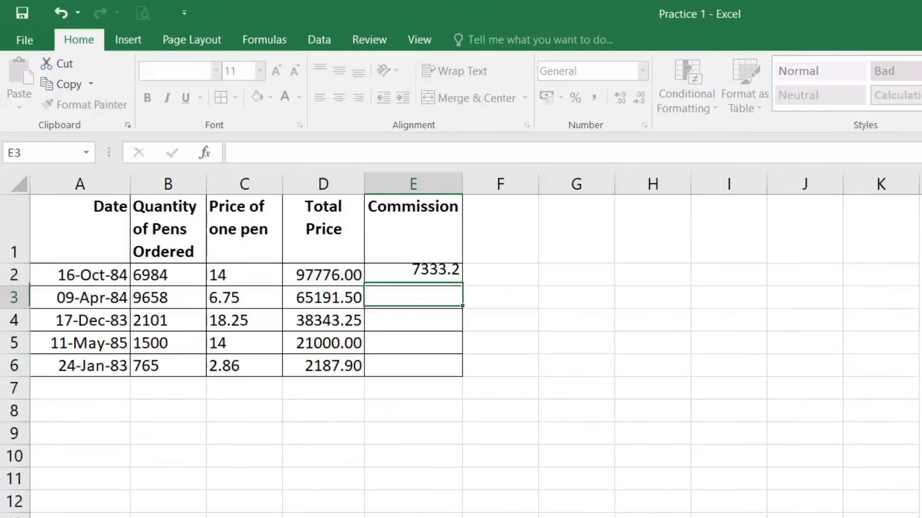
Format the commission in E2 to two decimal places and fill its formula down through E6
{"action": "left_click", "coordinate": [402, 278]}
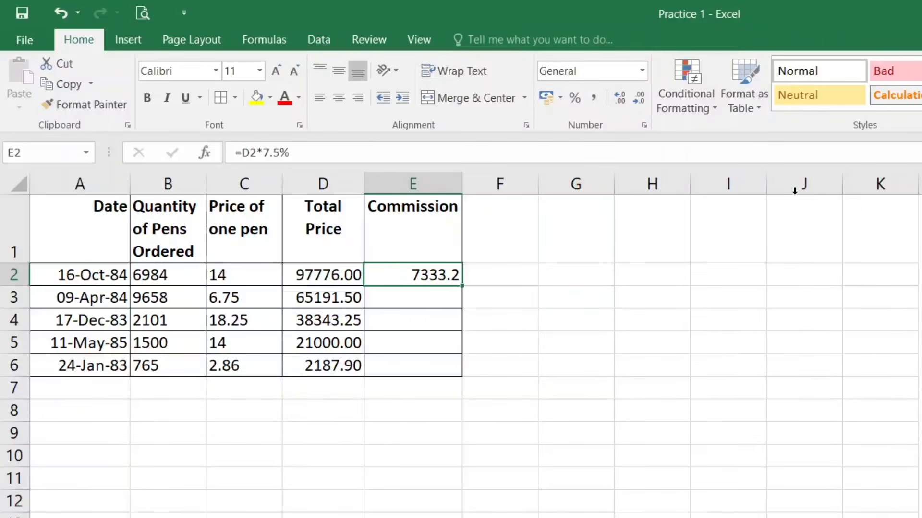
{"action": "left_click", "coordinate": [614, 101]}
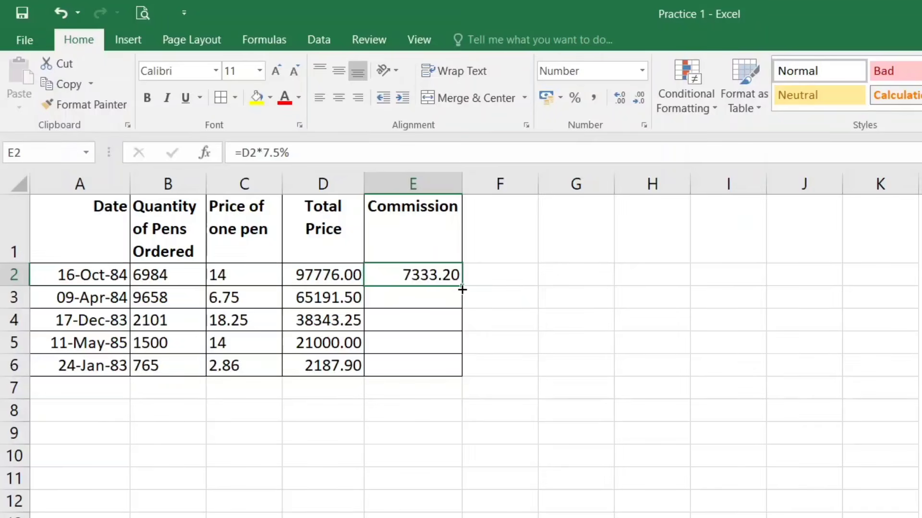
{"action": "left_click_drag", "start_coordinate": [462, 288], "coordinate": [469, 372]}
{"action": "key", "text": "ctrl+z"}
{"action": "double_click", "coordinate": [462, 288]}
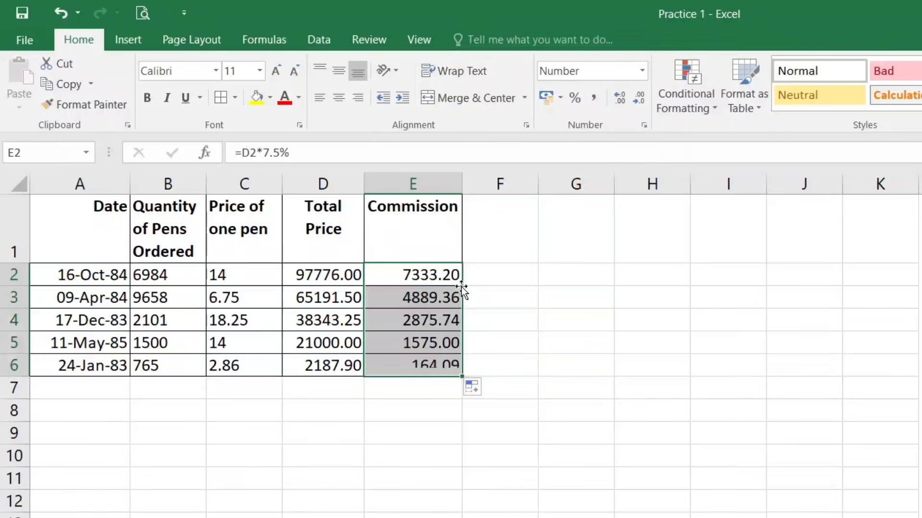
{"action": "left_click_drag", "start_coordinate": [423, 278], "coordinate": [426, 366]}
{"action": "left_click", "coordinate": [407, 404]}
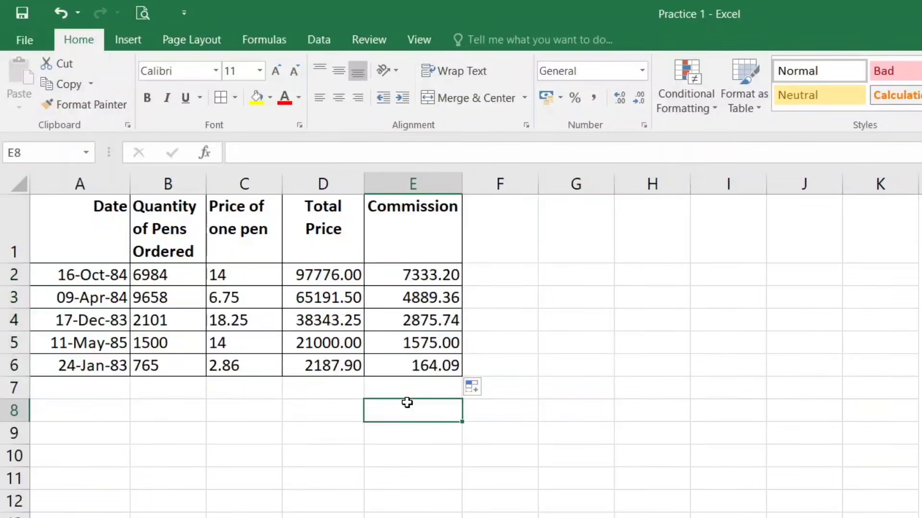
{"action": "type", "text": "nnnn"}
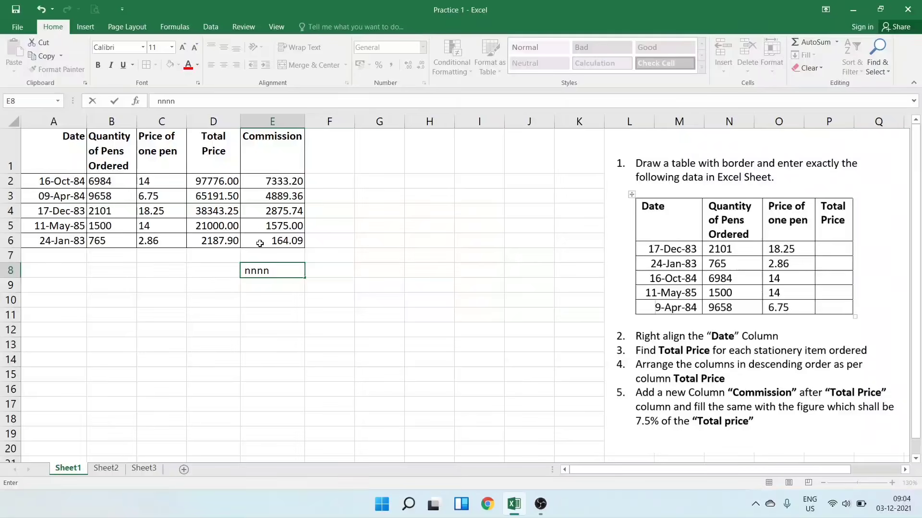